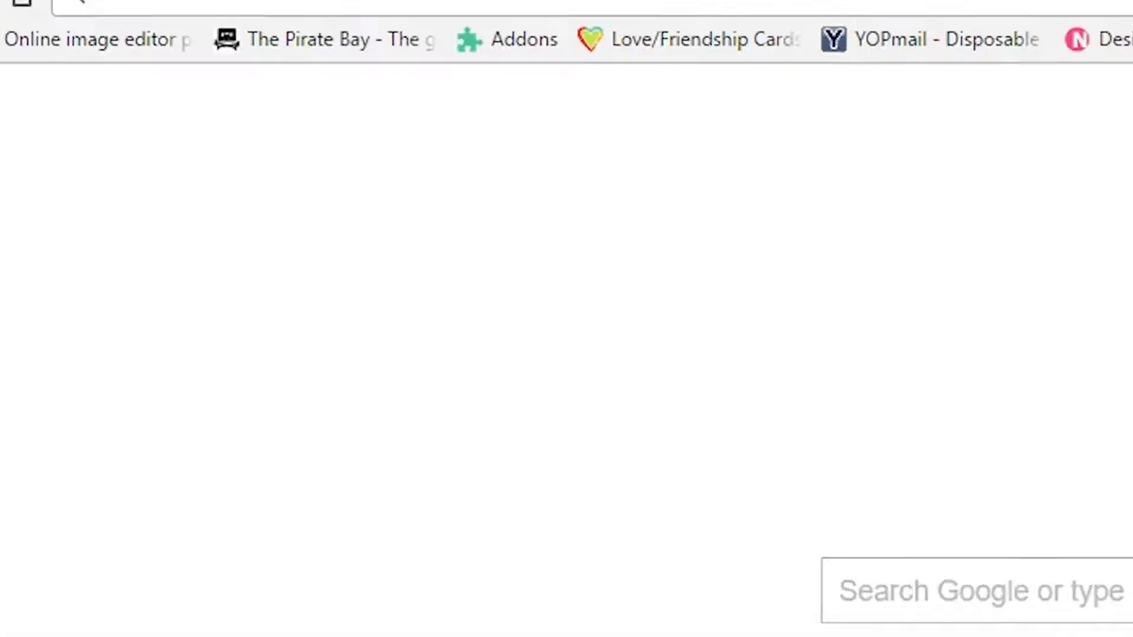
Load autodesk.com and pick Education Community from the SIGN IN menu.
{"action": "type", "text": "autodesk.com/students"}
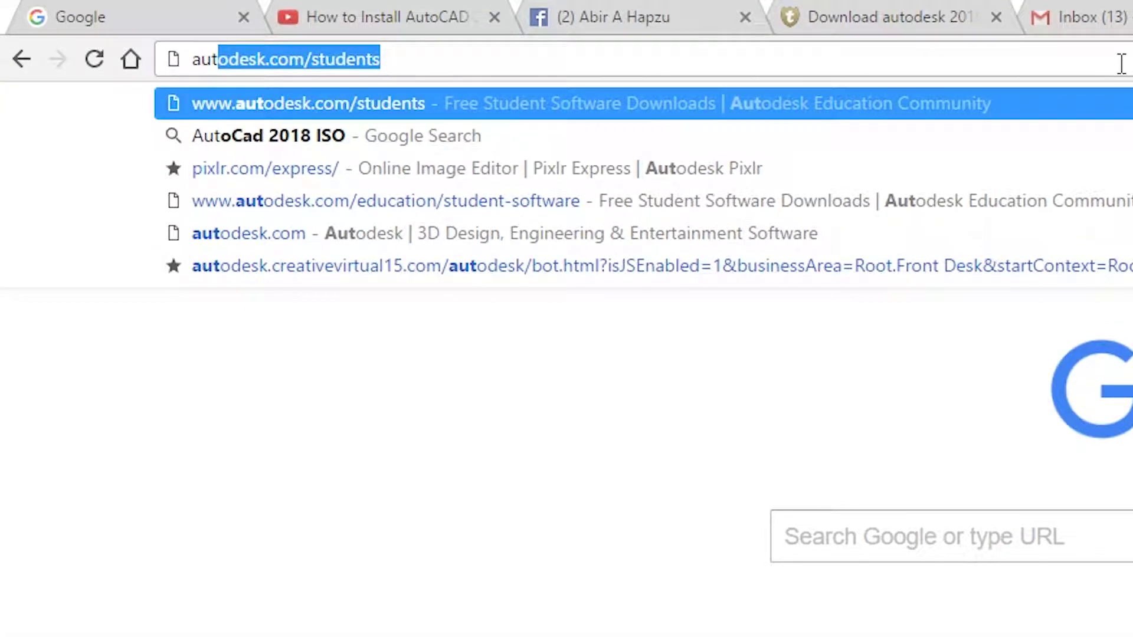
{"action": "key", "text": "End"}
{"action": "key", "text": "BackSpace"}
{"action": "key", "text": "BackSpace"}
{"action": "key", "text": "BackSpace"}
{"action": "key", "text": "BackSpace"}
{"action": "key", "text": "BackSpace"}
{"action": "key", "text": "BackSpace"}
{"action": "key", "text": "BackSpace"}
{"action": "key", "text": "BackSpace"}
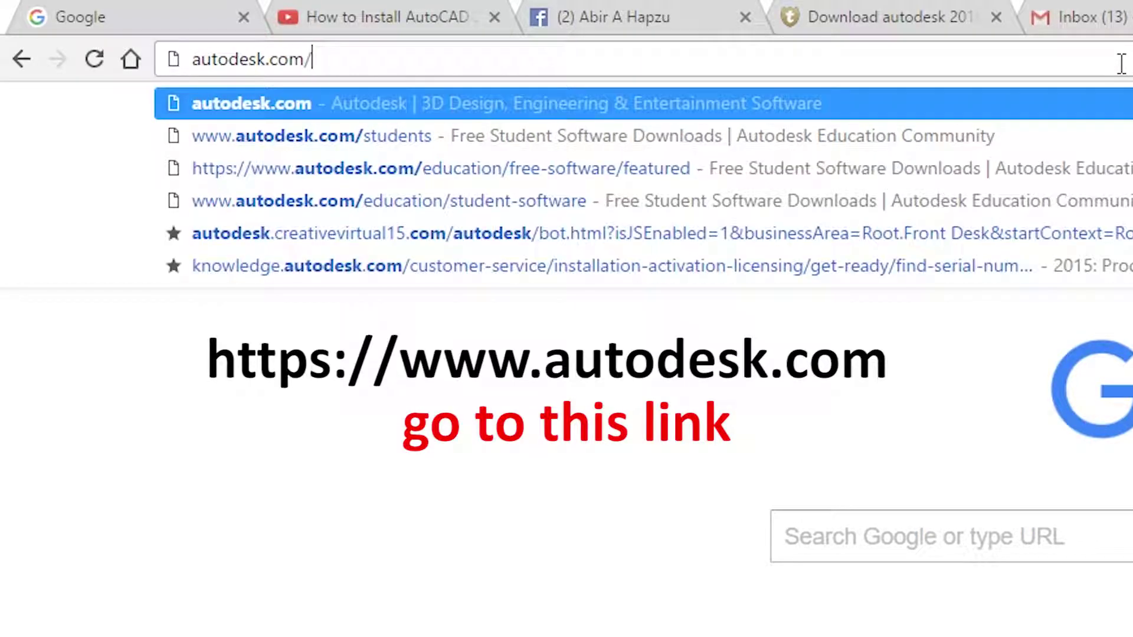
{"action": "key", "text": "Return"}
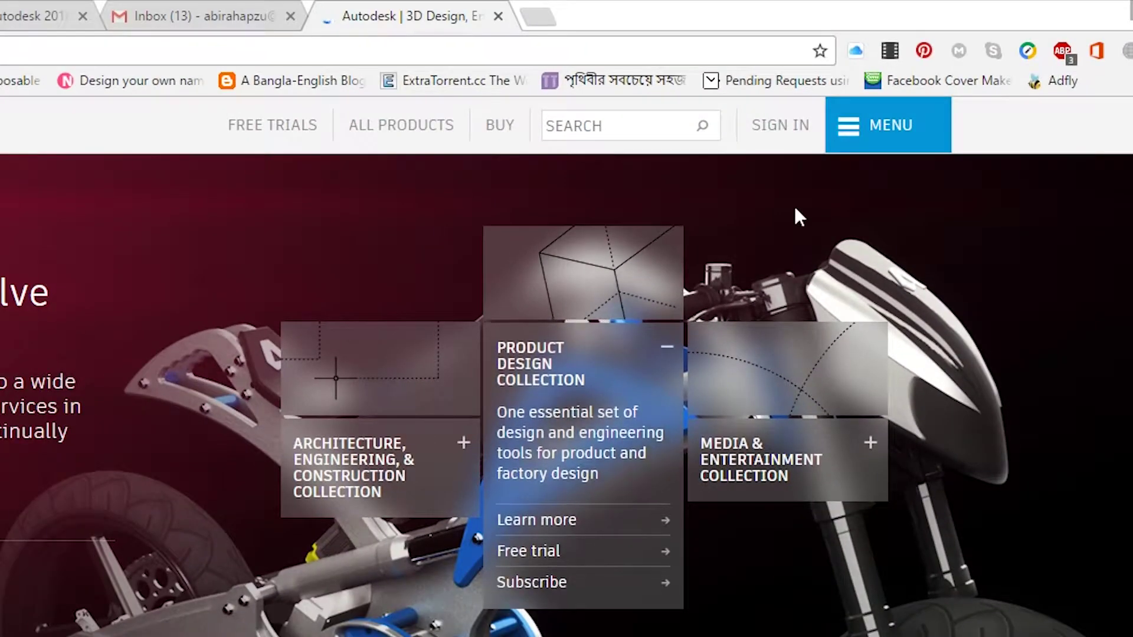
{"action": "left_click", "coordinate": [793, 130]}
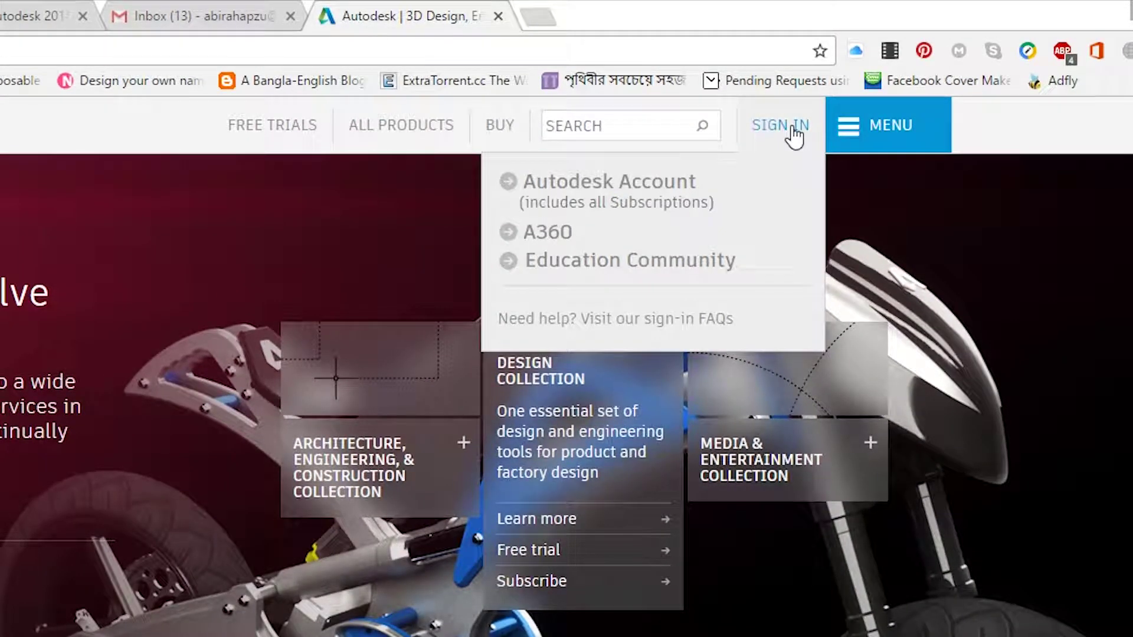
{"action": "left_click", "coordinate": [655, 273]}
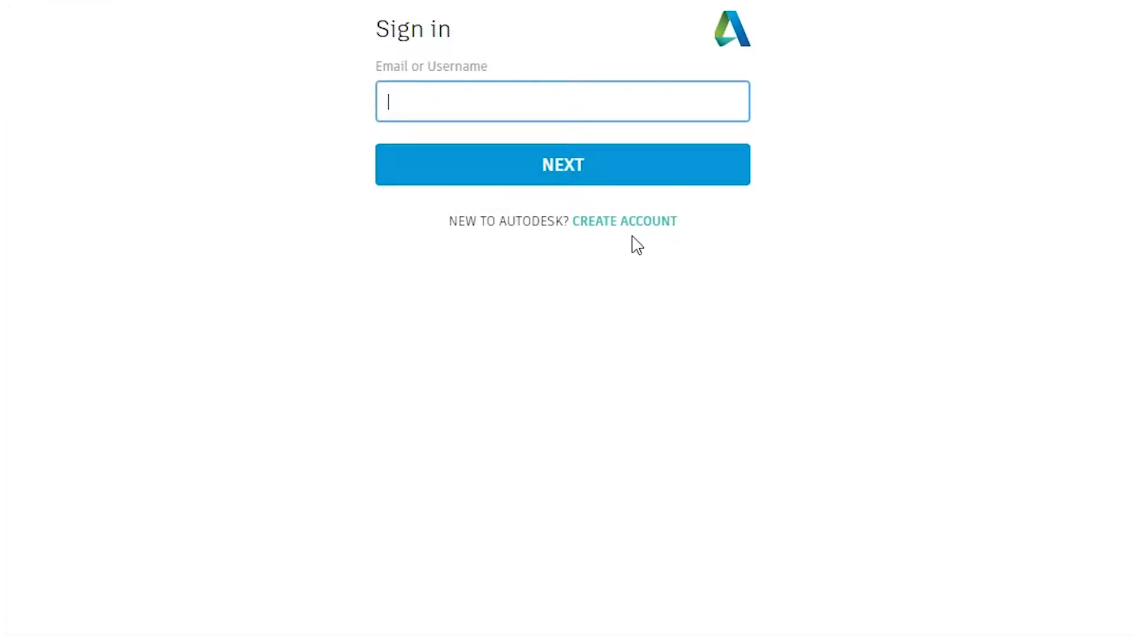
Start a new account with Bangladesh as the country and Student as the educational role.
{"action": "left_click", "coordinate": [612, 227]}
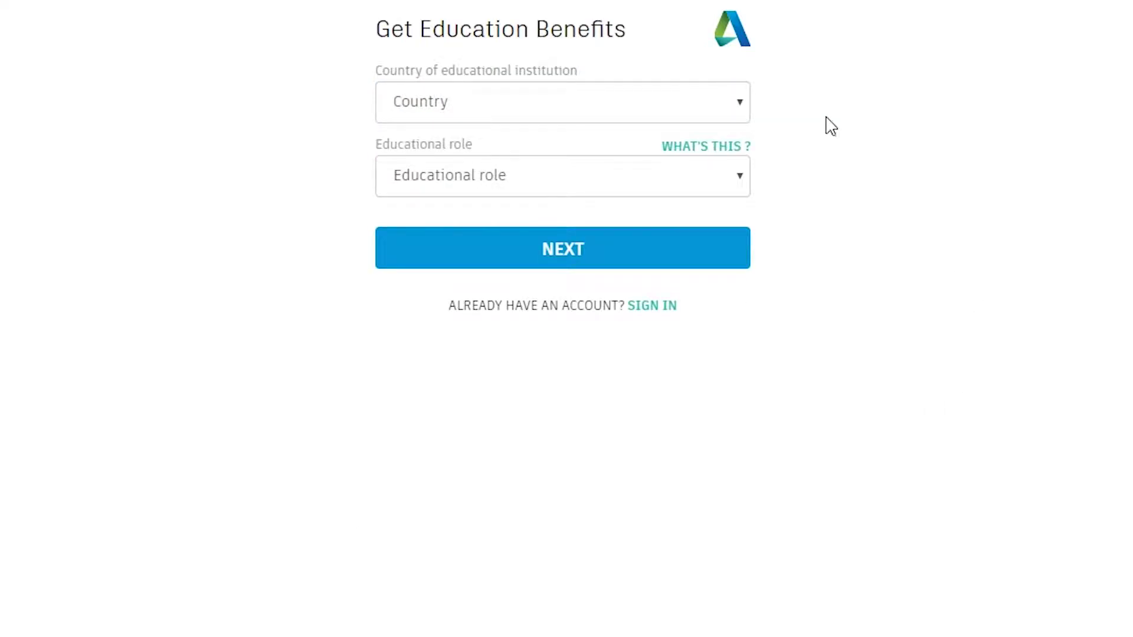
{"action": "left_click", "coordinate": [675, 103]}
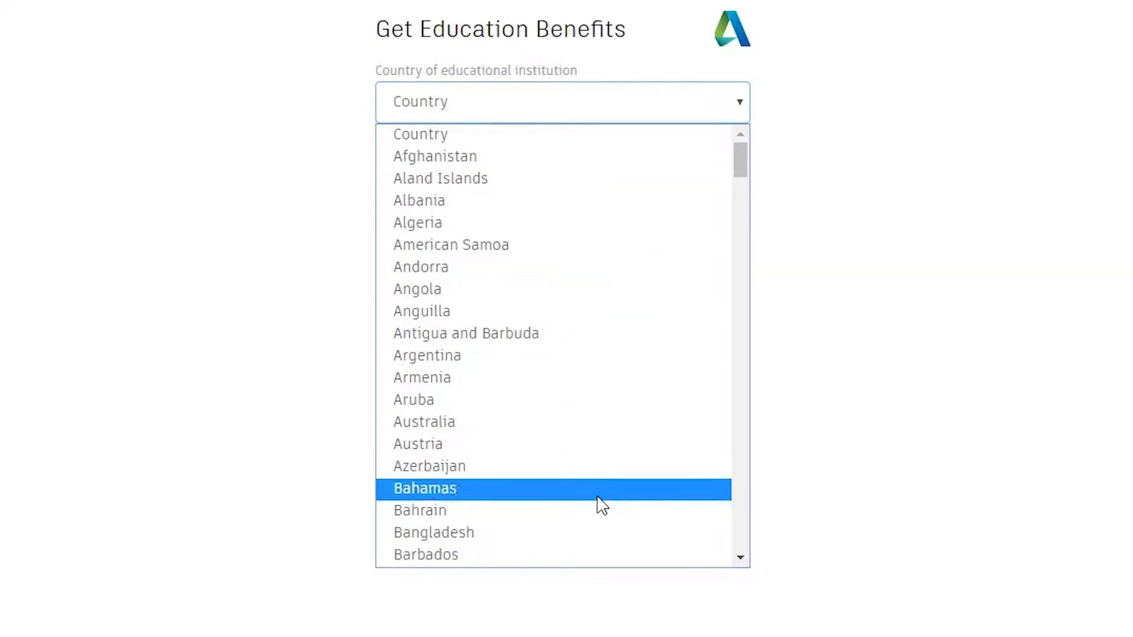
{"action": "left_click", "coordinate": [581, 531]}
{"action": "left_click", "coordinate": [614, 189]}
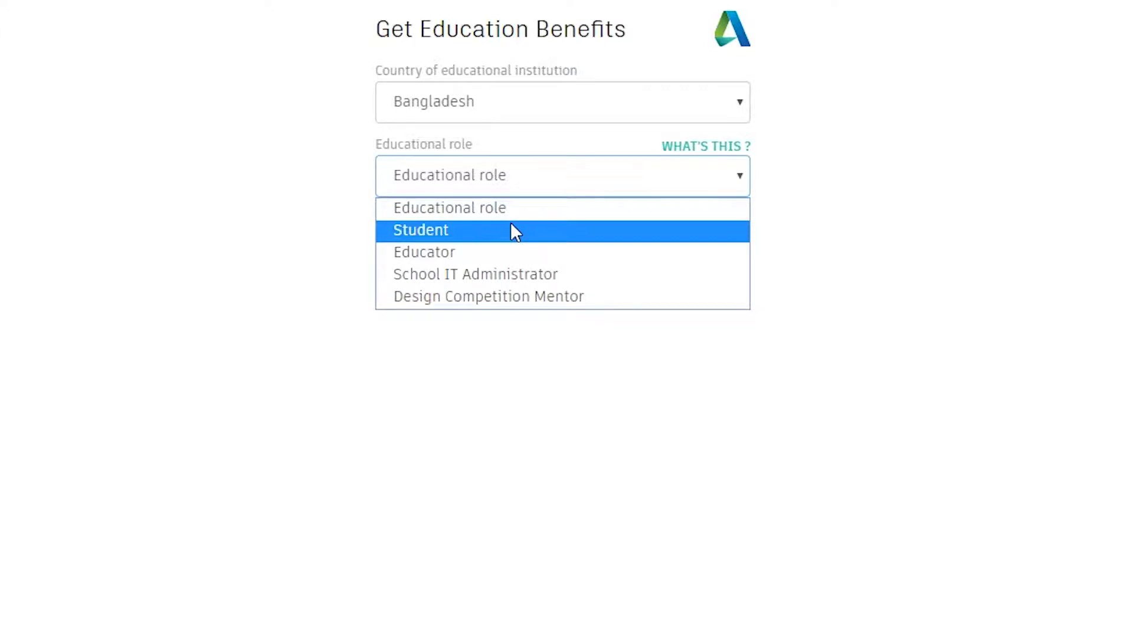
{"action": "left_click", "coordinate": [485, 229]}
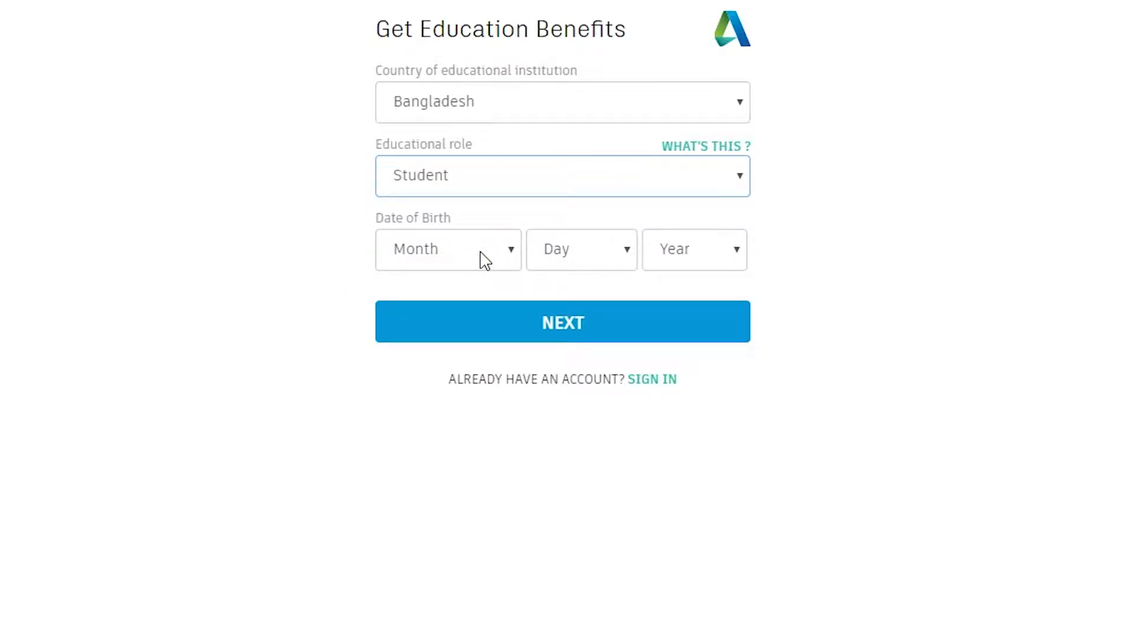
Enter an August 1, 1995 birth date and submit the education details.
{"action": "left_click", "coordinate": [480, 254]}
{"action": "left_click", "coordinate": [430, 458]}
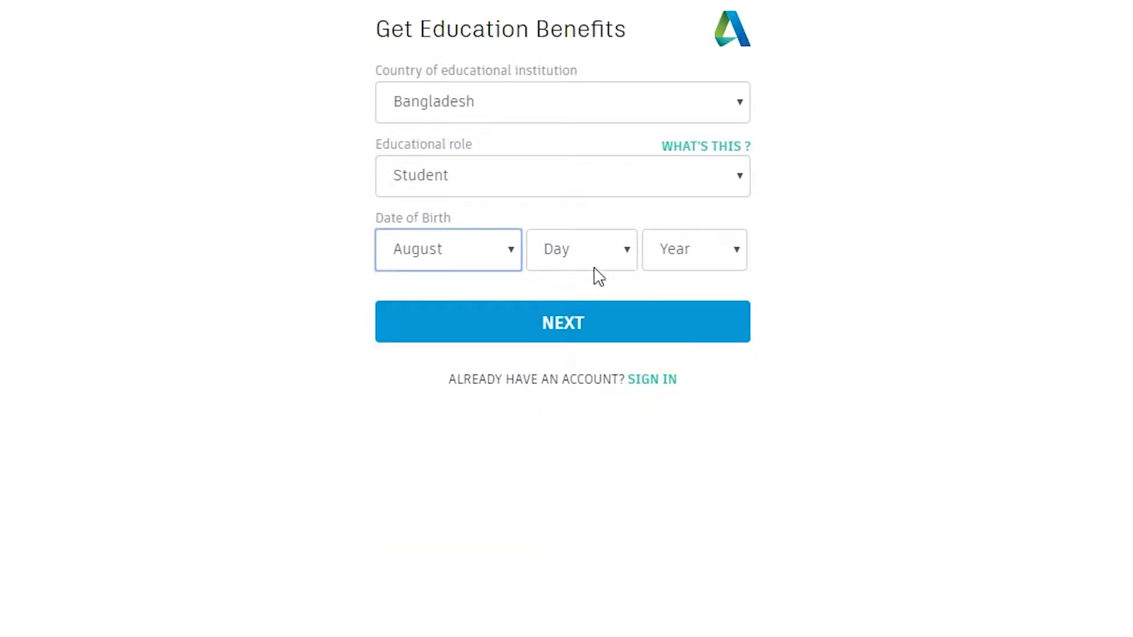
{"action": "left_click", "coordinate": [612, 254]}
{"action": "left_click", "coordinate": [572, 310]}
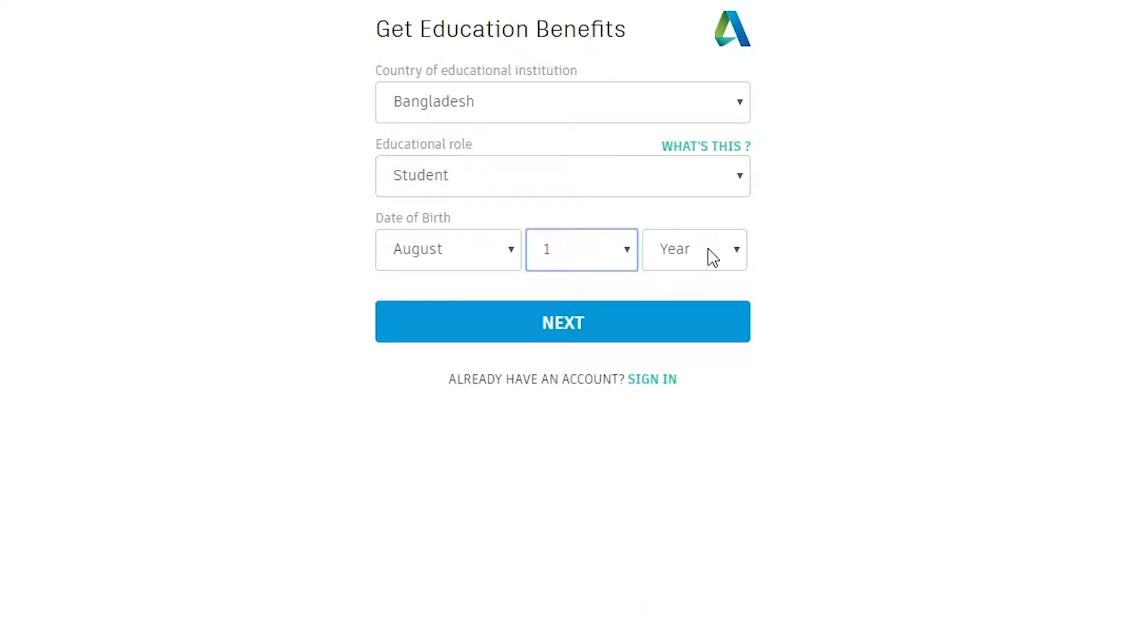
{"action": "left_click", "coordinate": [711, 256]}
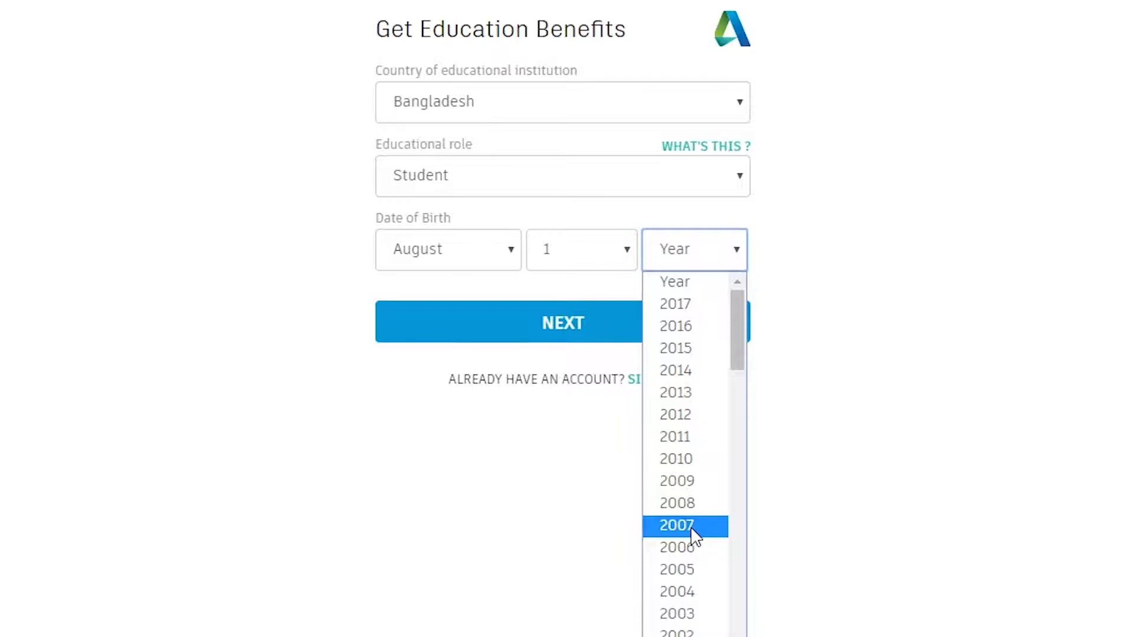
{"action": "scroll", "coordinate": [686, 526], "scroll_direction": "down", "scroll_amount": 1}
{"action": "scroll", "coordinate": [679, 458], "scroll_direction": "down", "scroll_amount": 18}
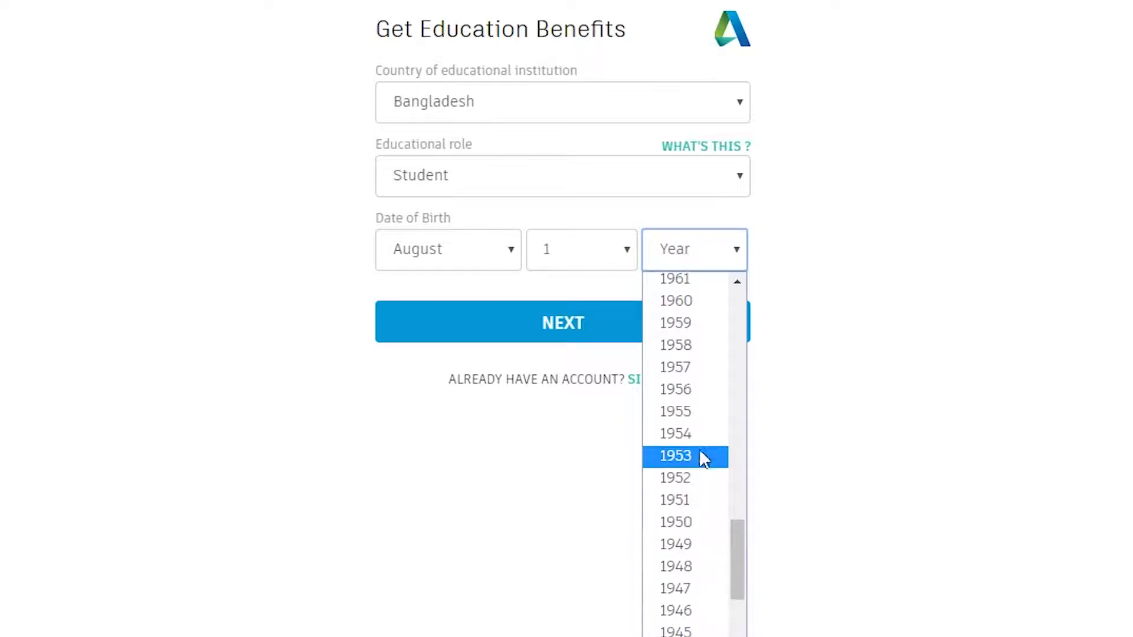
{"action": "scroll", "coordinate": [702, 345], "scroll_direction": "up", "scroll_amount": 19}
{"action": "left_click_drag", "start_coordinate": [740, 307], "coordinate": [749, 347]}
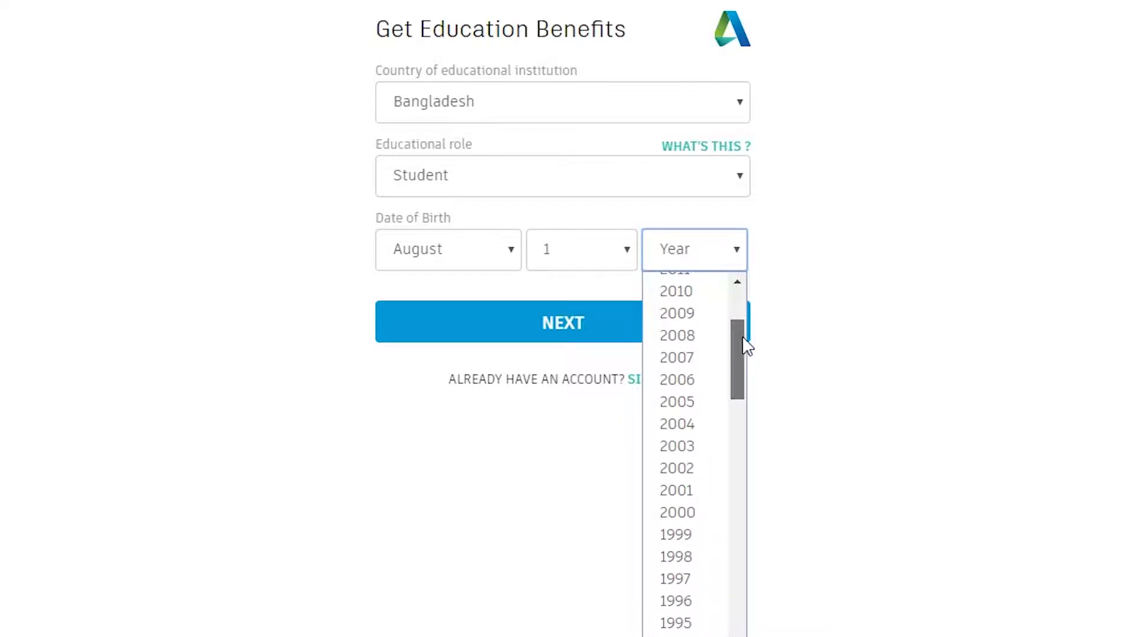
{"action": "left_click", "coordinate": [675, 619]}
{"action": "left_click", "coordinate": [562, 323]}
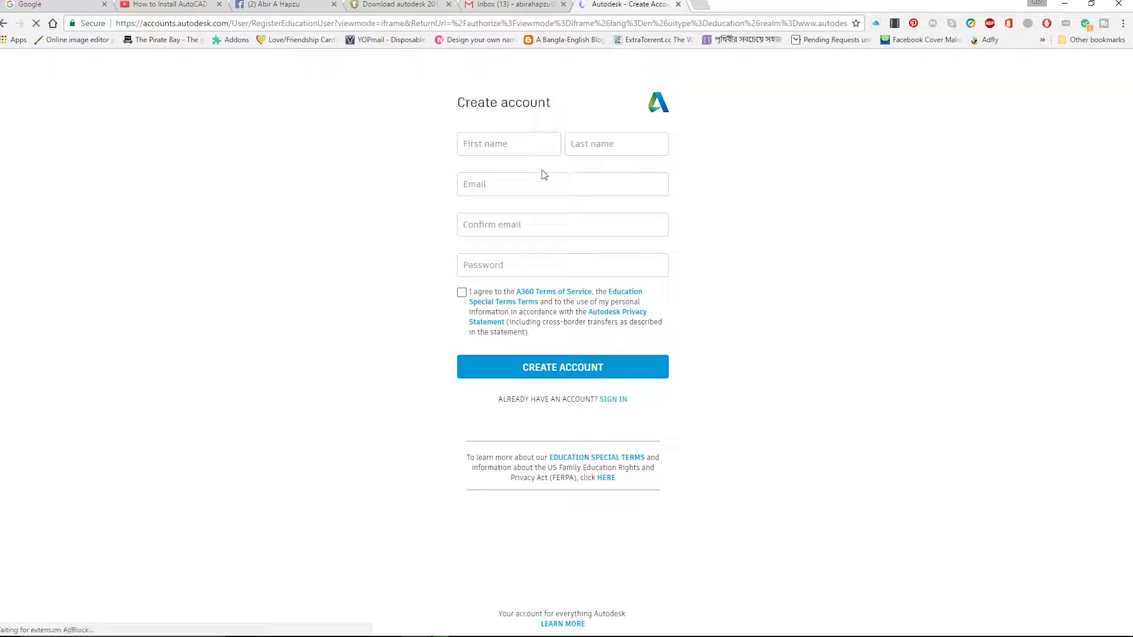
Fill in the user's first and last name, e-mail address and e-mail confirmation.
{"action": "left_click", "coordinate": [512, 144]}
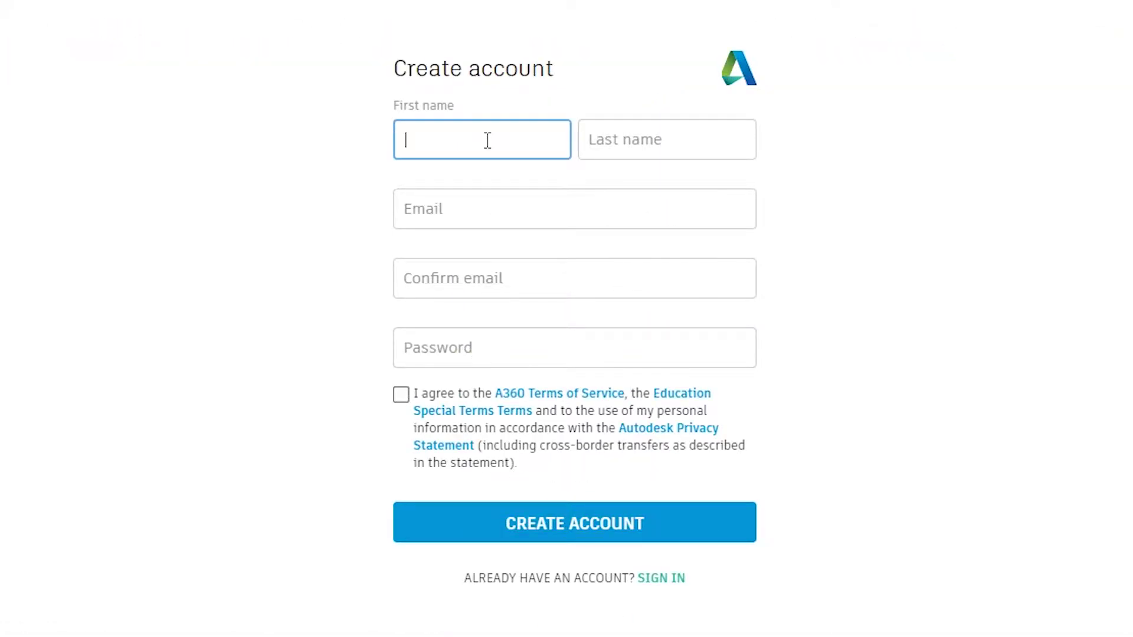
{"action": "left_click", "coordinate": [660, 139]}
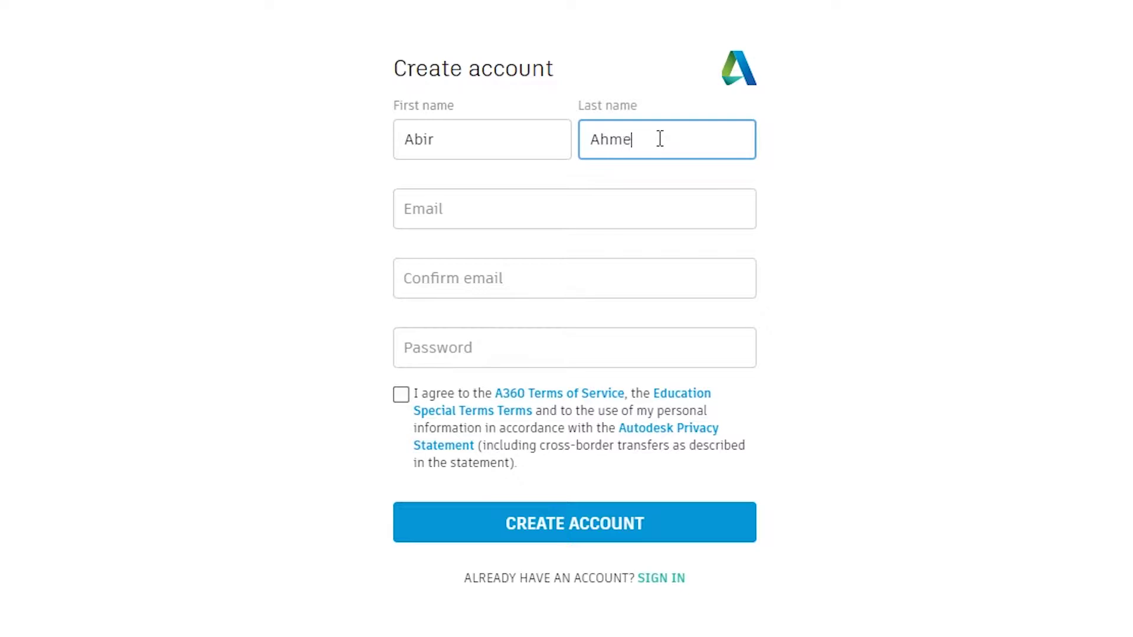
{"action": "left_click", "coordinate": [542, 227]}
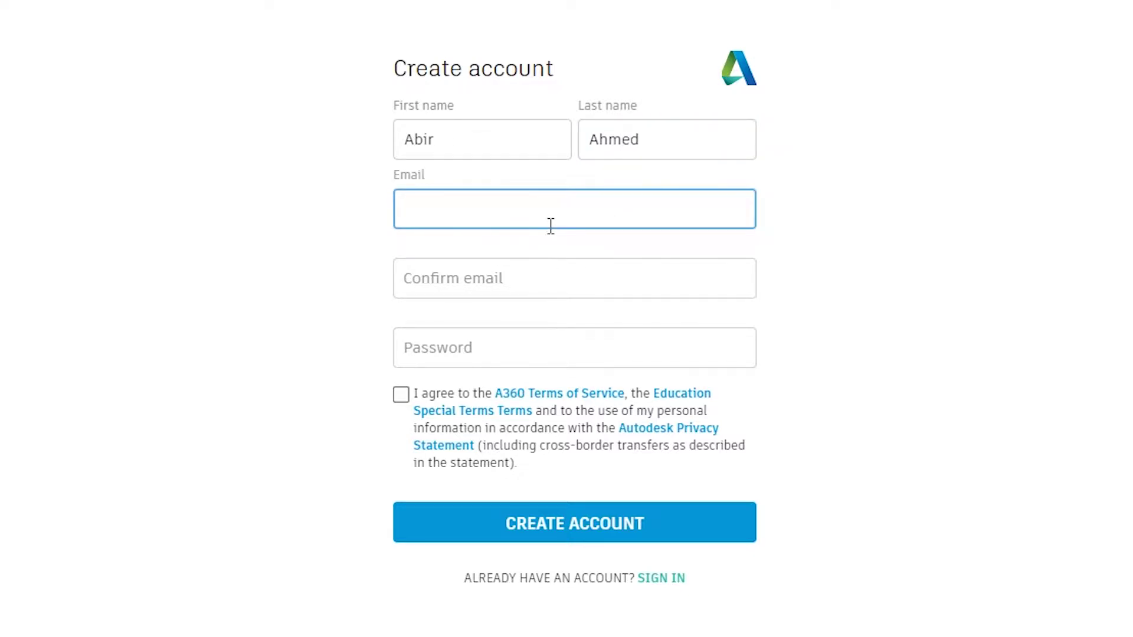
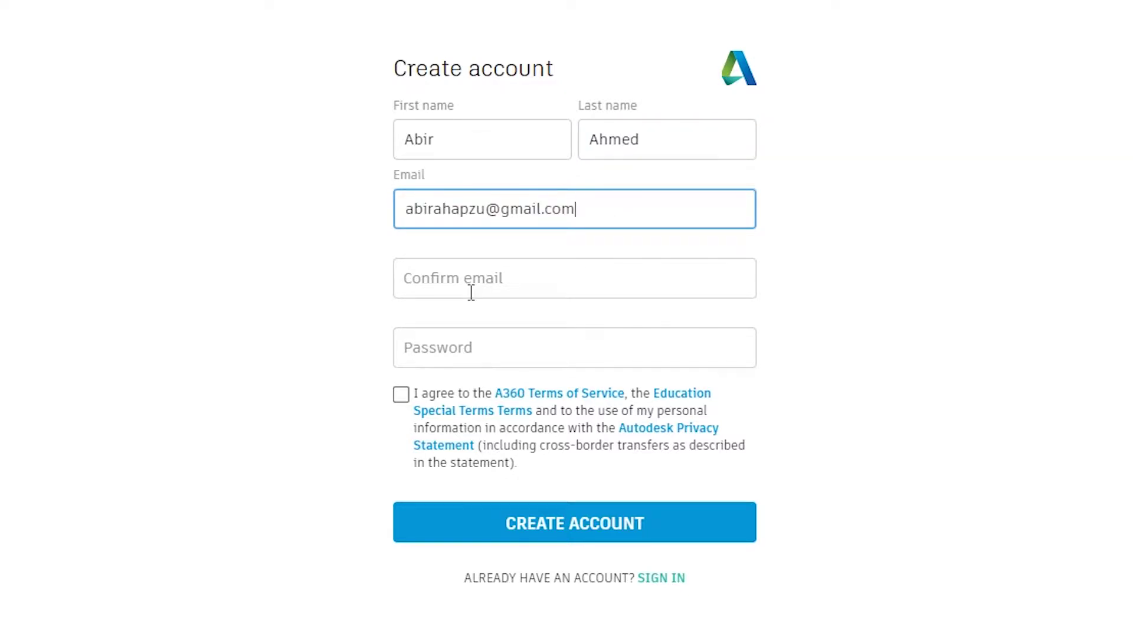
{"action": "left_click", "coordinate": [471, 291]}
{"action": "key", "text": "ctrl+v"}
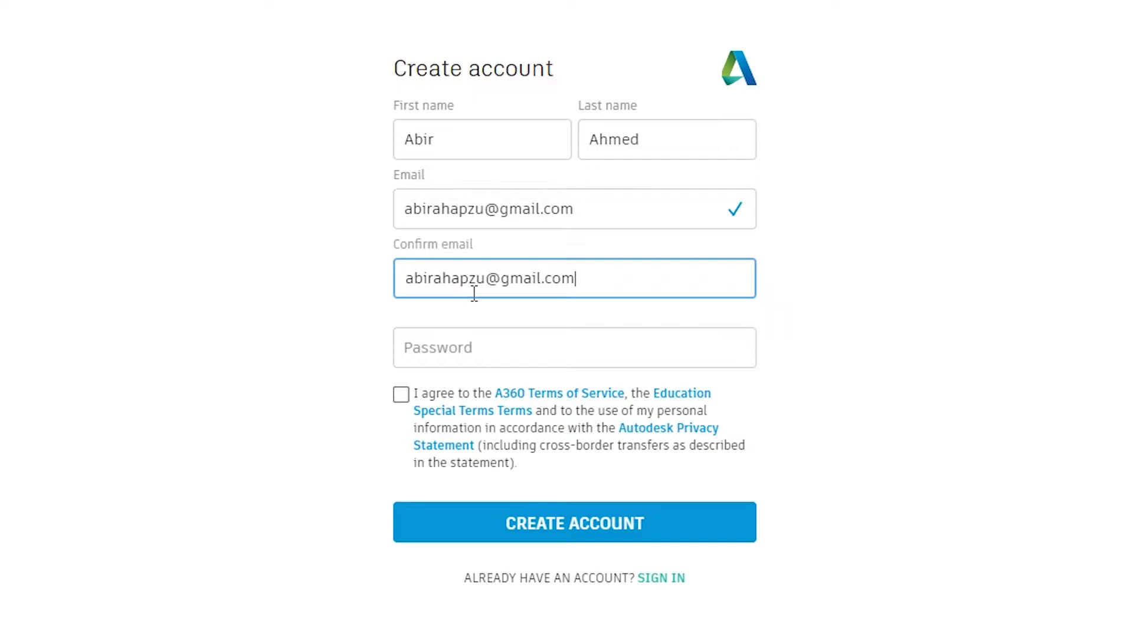
Enter the account password, accept the terms of service and create the account.
{"action": "left_click", "coordinate": [471, 347]}
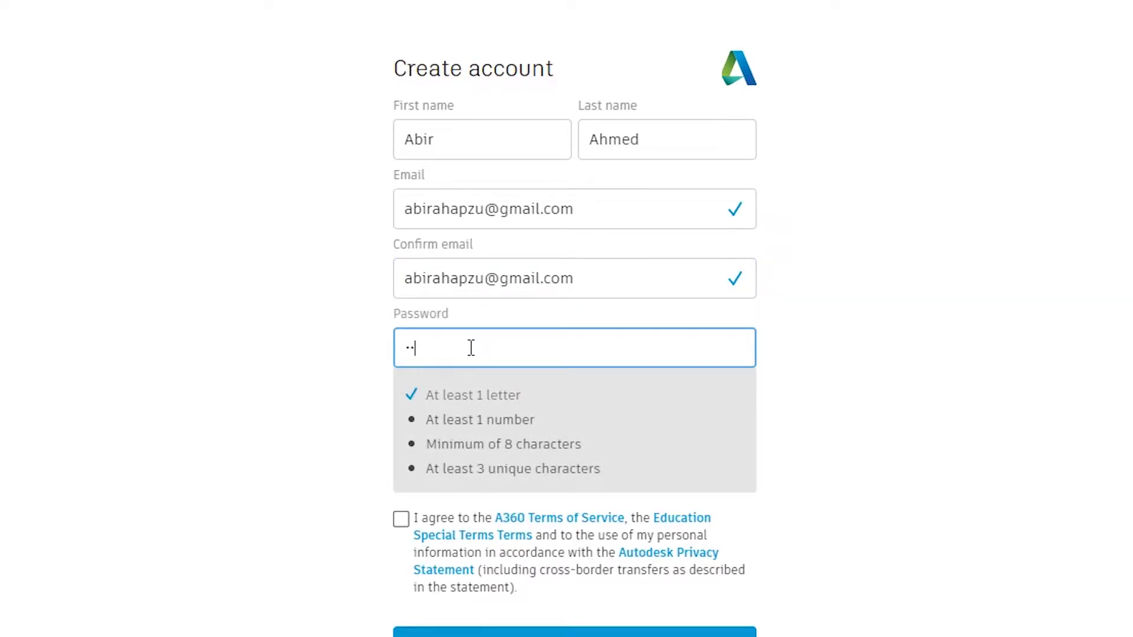
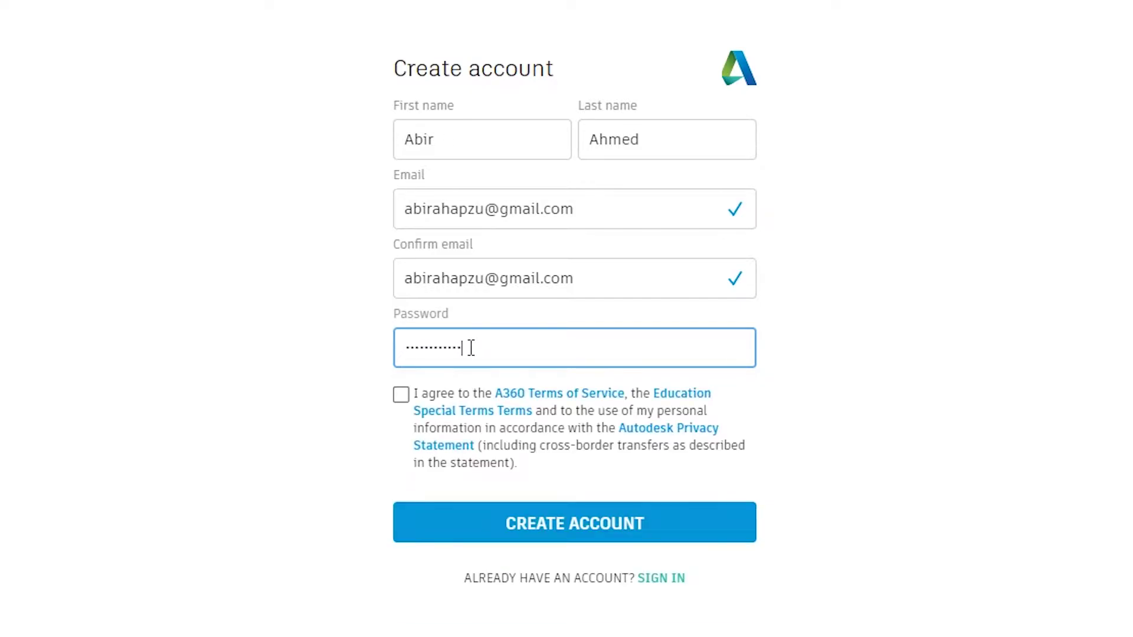
{"action": "left_click", "coordinate": [403, 394]}
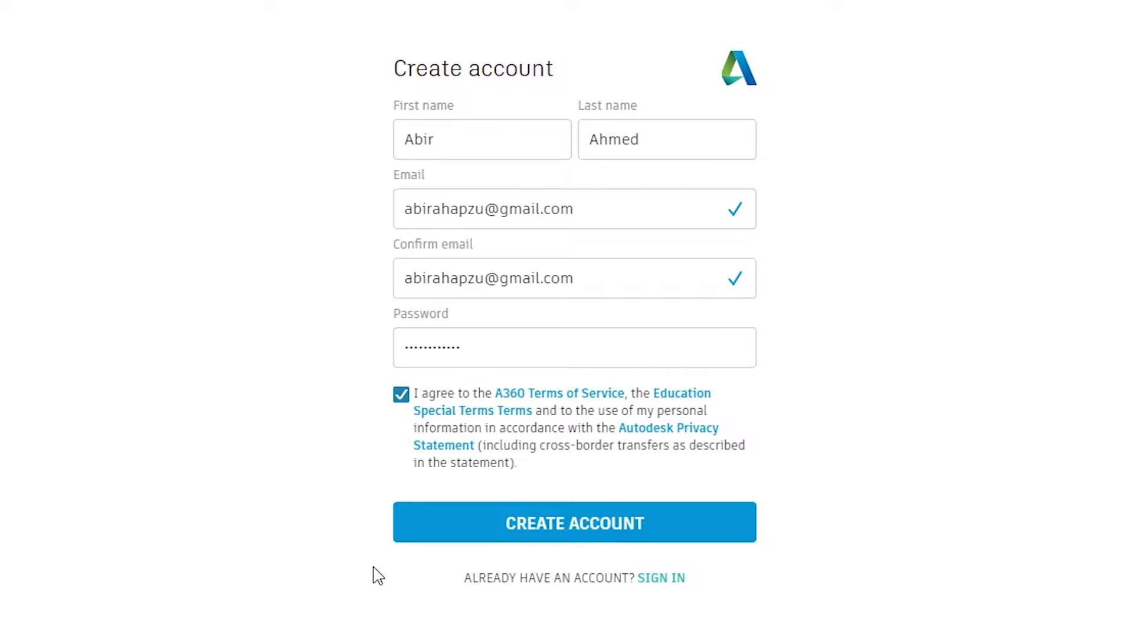
{"action": "left_click", "coordinate": [466, 528]}
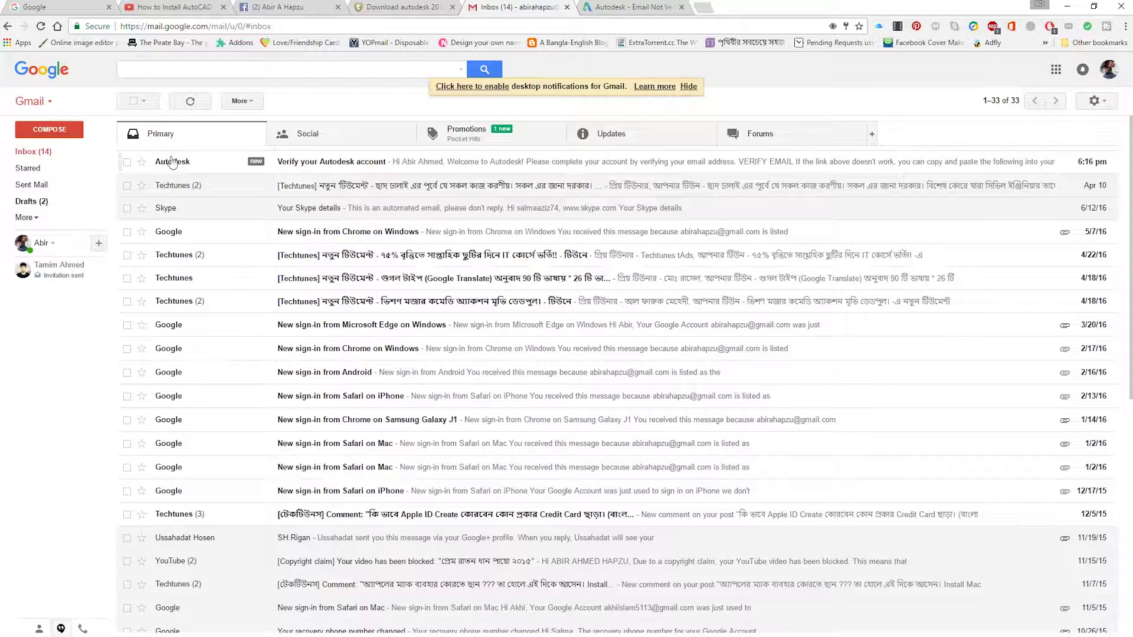
Open the 'Verify your Autodesk account' e-mail, verify the address and finish with DONE.
{"action": "left_click", "coordinate": [339, 166]}
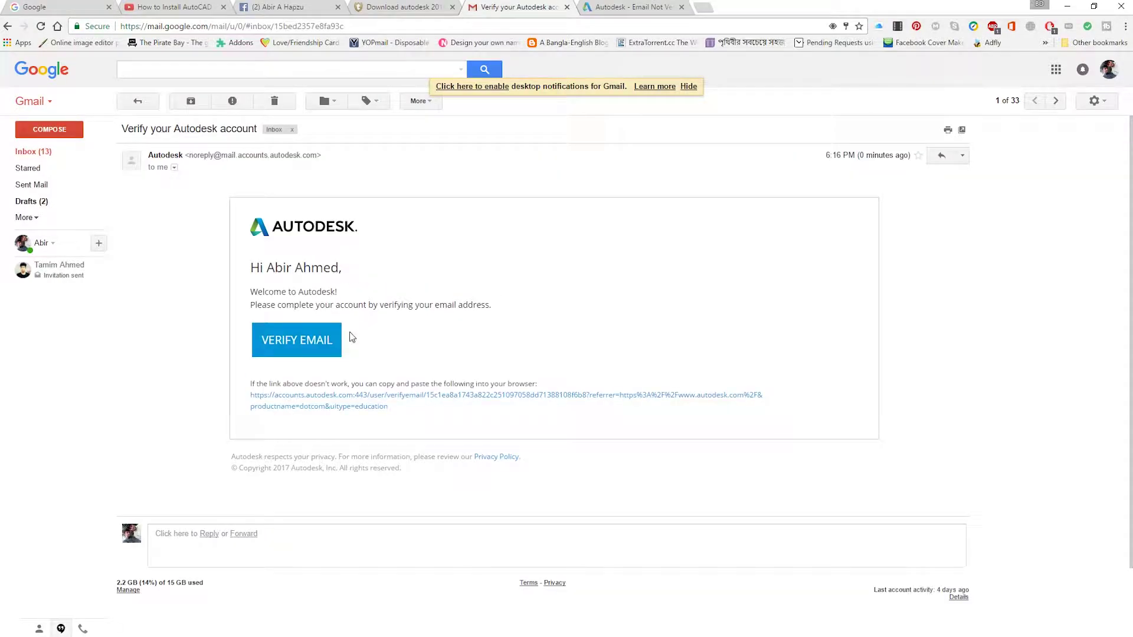
{"action": "left_click", "coordinate": [311, 347]}
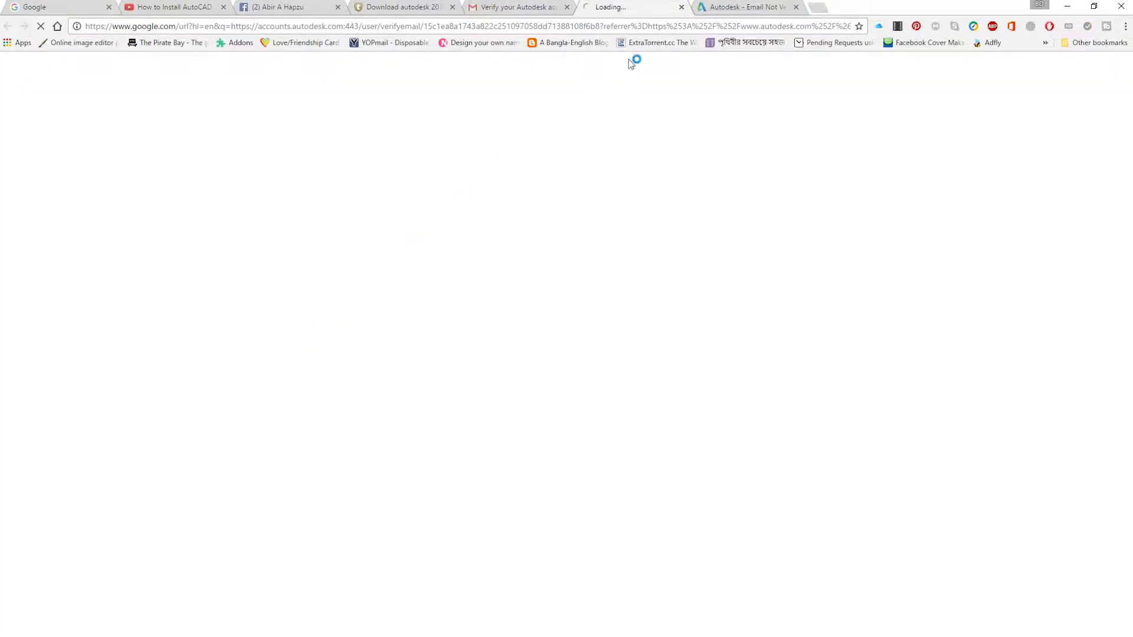
{"action": "left_click", "coordinate": [796, 7]}
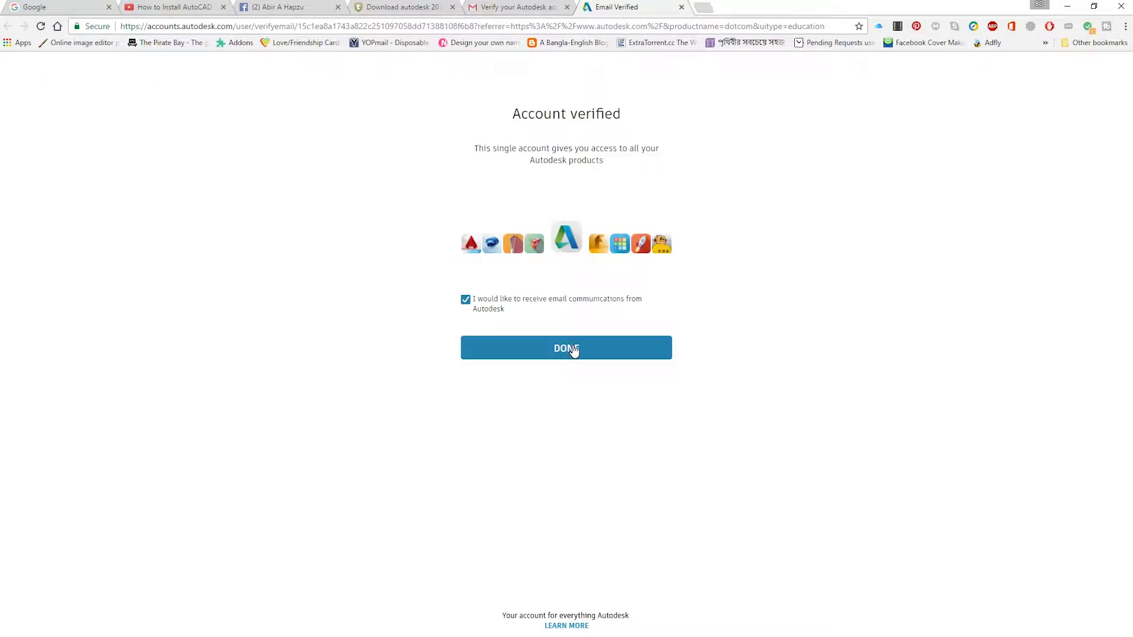
{"action": "left_click", "coordinate": [573, 351]}
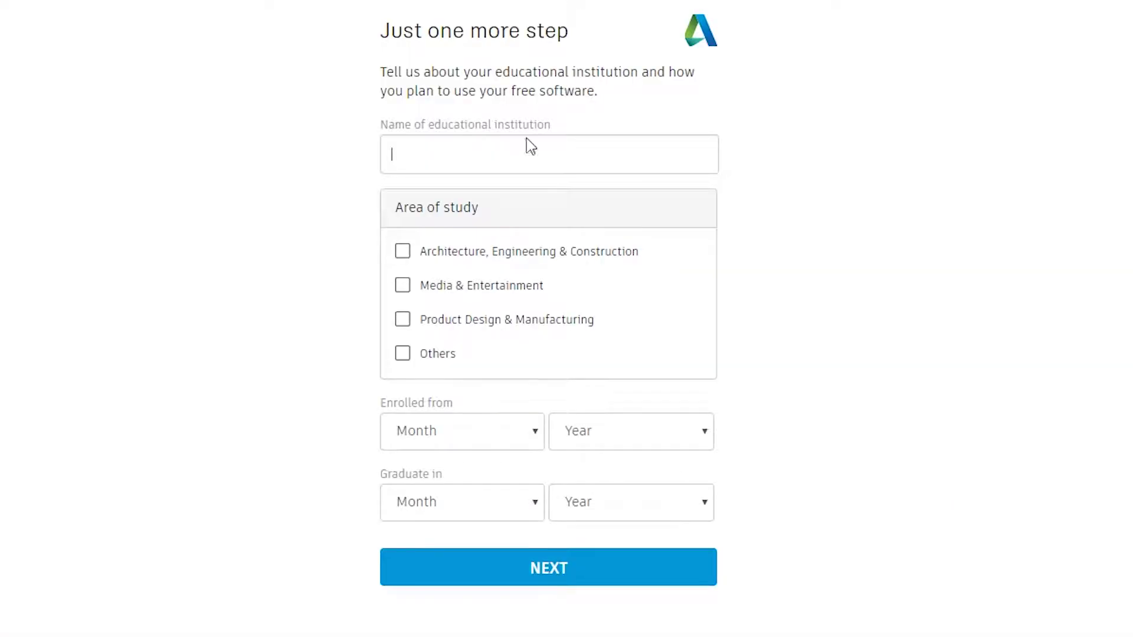
Paste the university name as the institution and mark Architecture, Engineering & Construction as study area.
{"action": "right_click", "coordinate": [480, 150]}
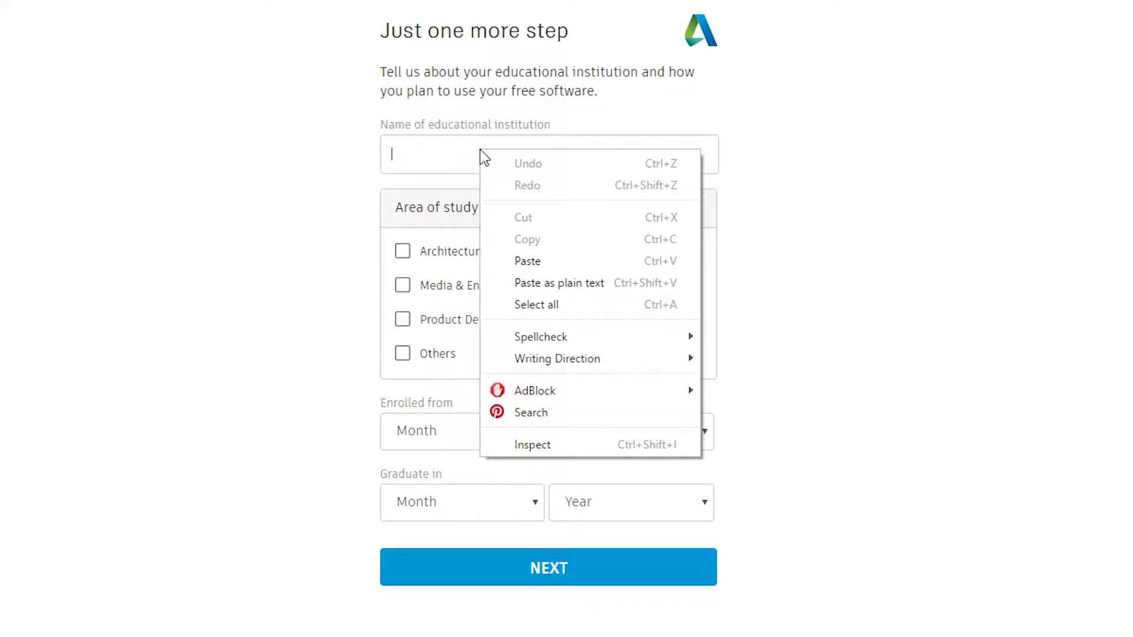
{"action": "left_click", "coordinate": [528, 260]}
{"action": "left_click", "coordinate": [789, 195]}
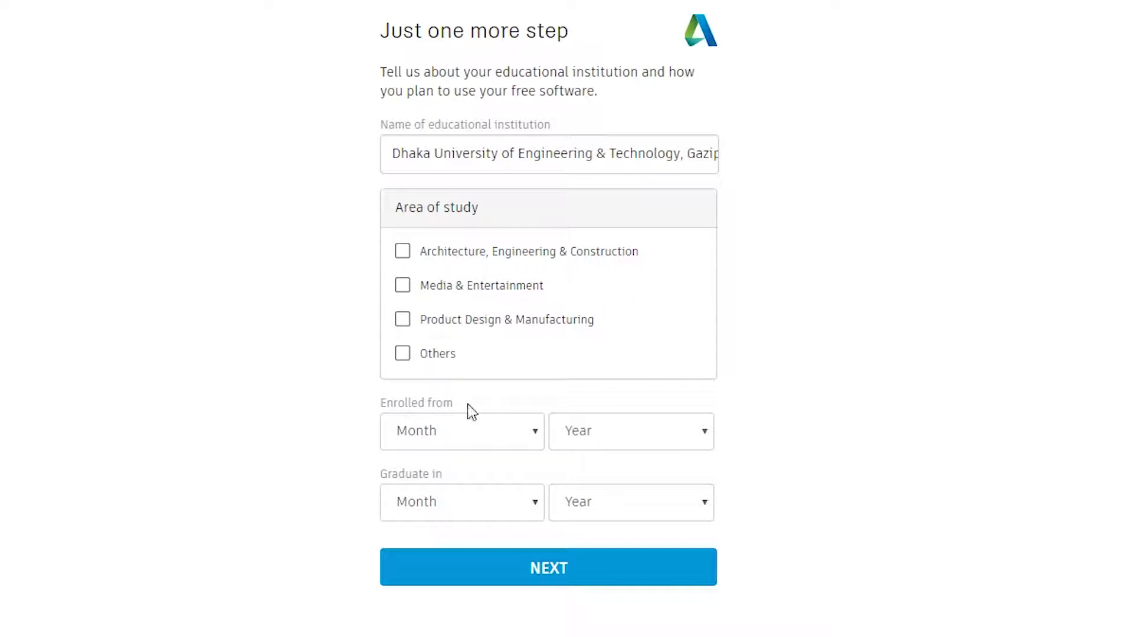
{"action": "left_click", "coordinate": [501, 258]}
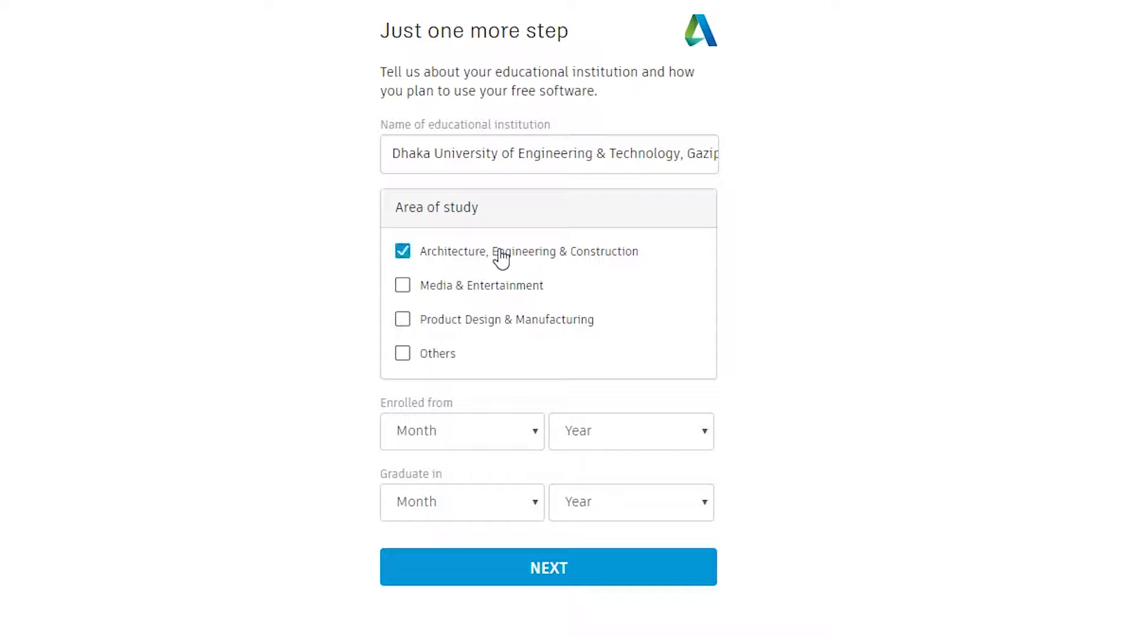
Set enrollment to August 2016 and graduation to December 2022.
{"action": "left_click", "coordinate": [490, 438]}
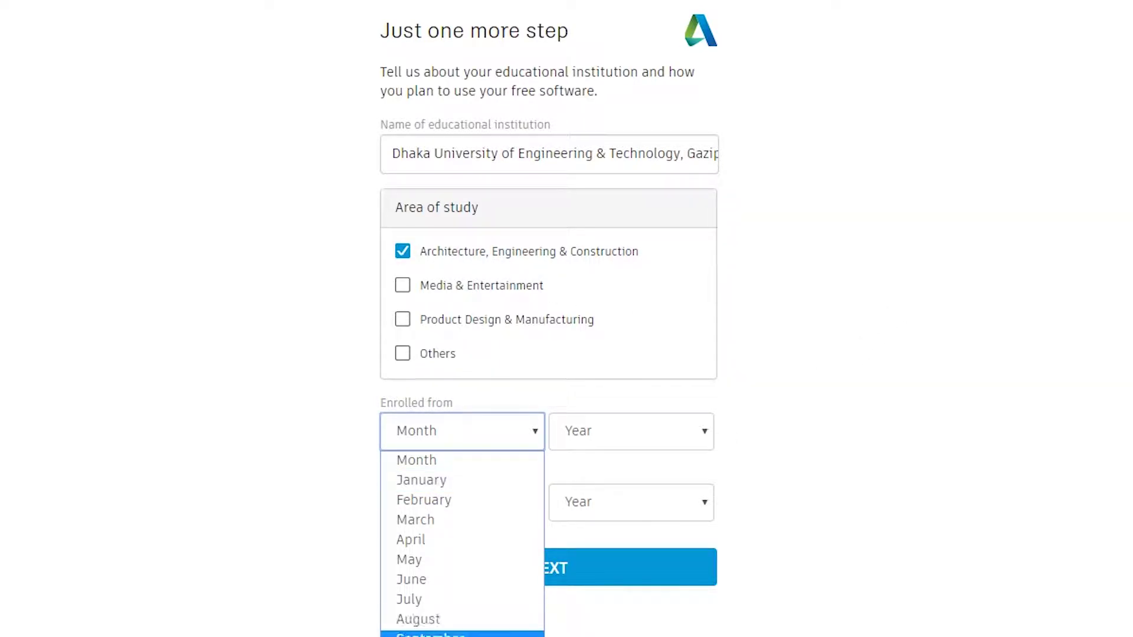
{"action": "left_click", "coordinate": [434, 620]}
{"action": "left_click", "coordinate": [607, 439]}
{"action": "left_click", "coordinate": [602, 588]}
{"action": "left_click", "coordinate": [496, 511]}
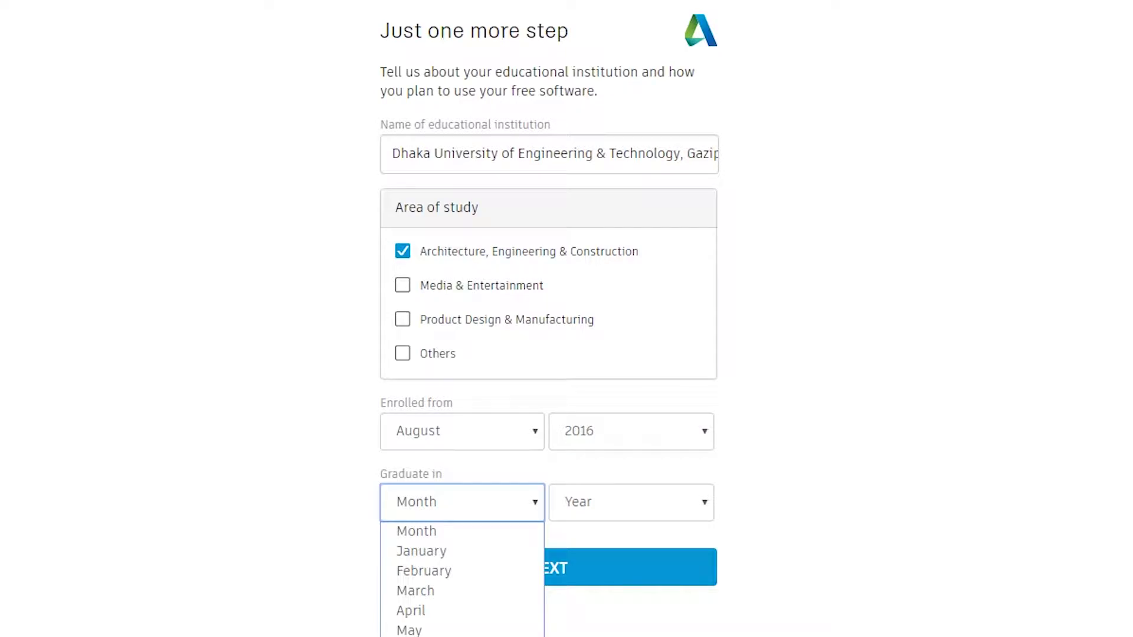
{"action": "left_click", "coordinate": [604, 506]}
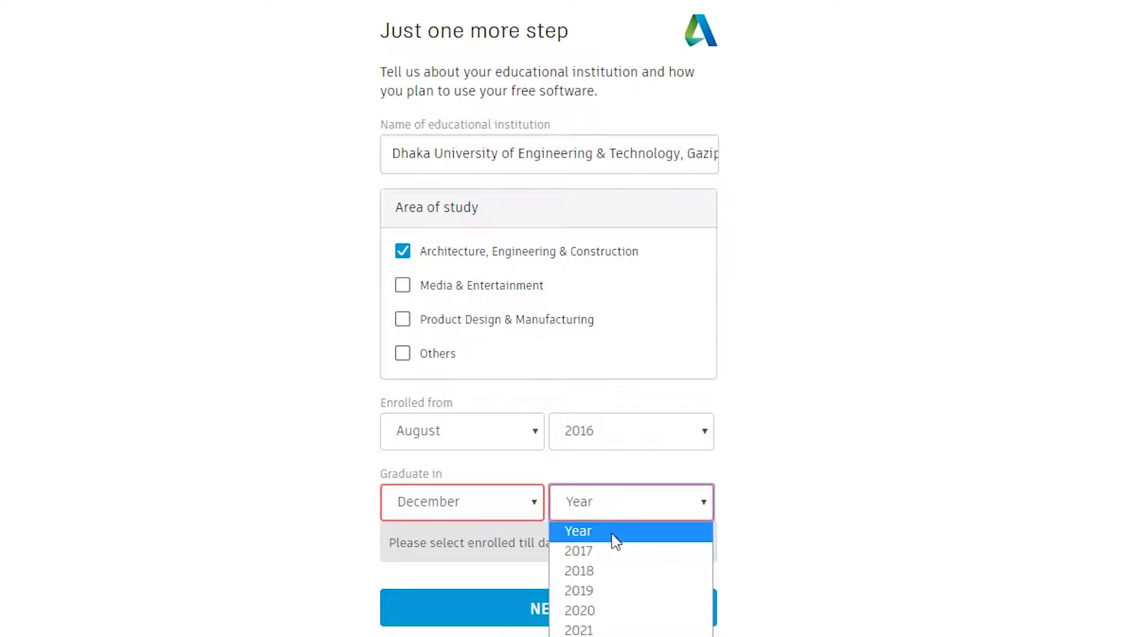
{"action": "left_click", "coordinate": [628, 631]}
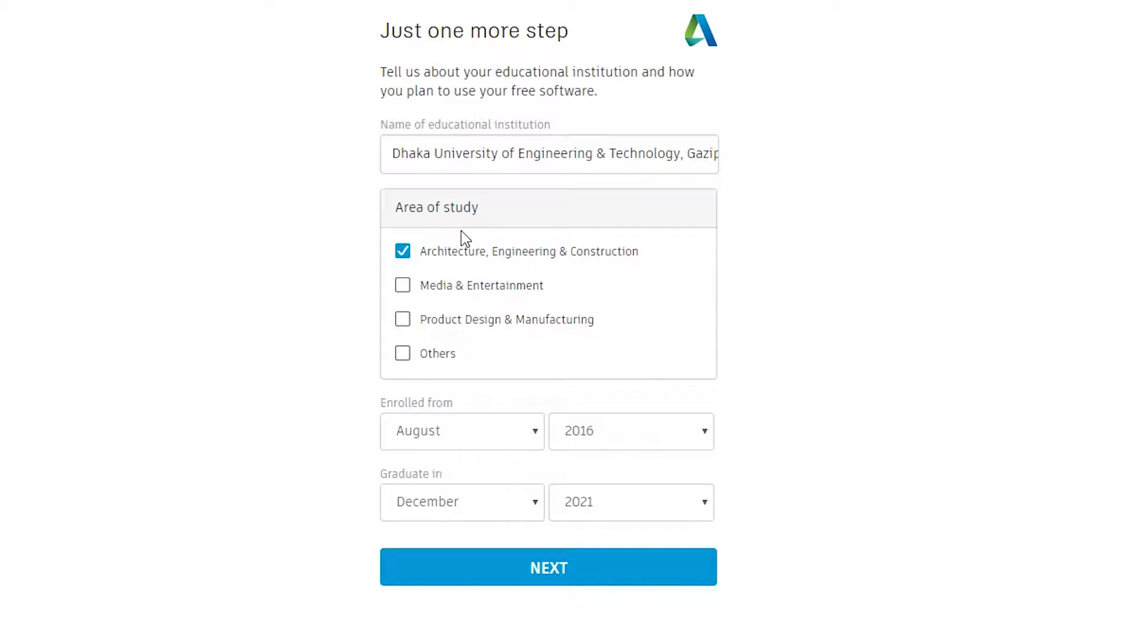
{"action": "left_click", "coordinate": [671, 508]}
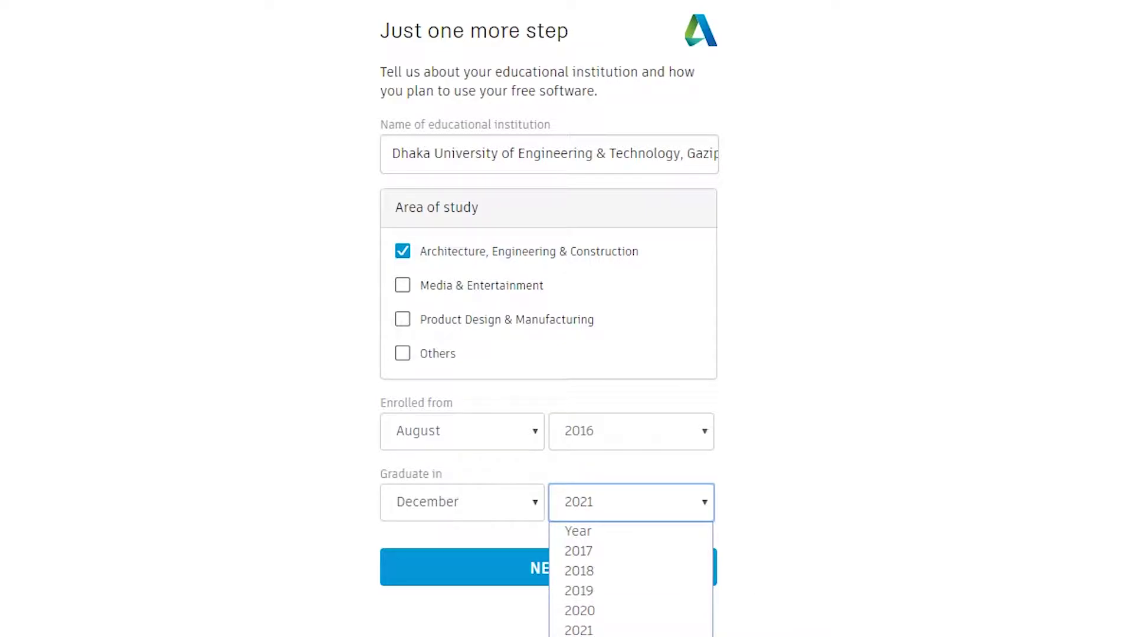
{"action": "left_click", "coordinate": [579, 629]}
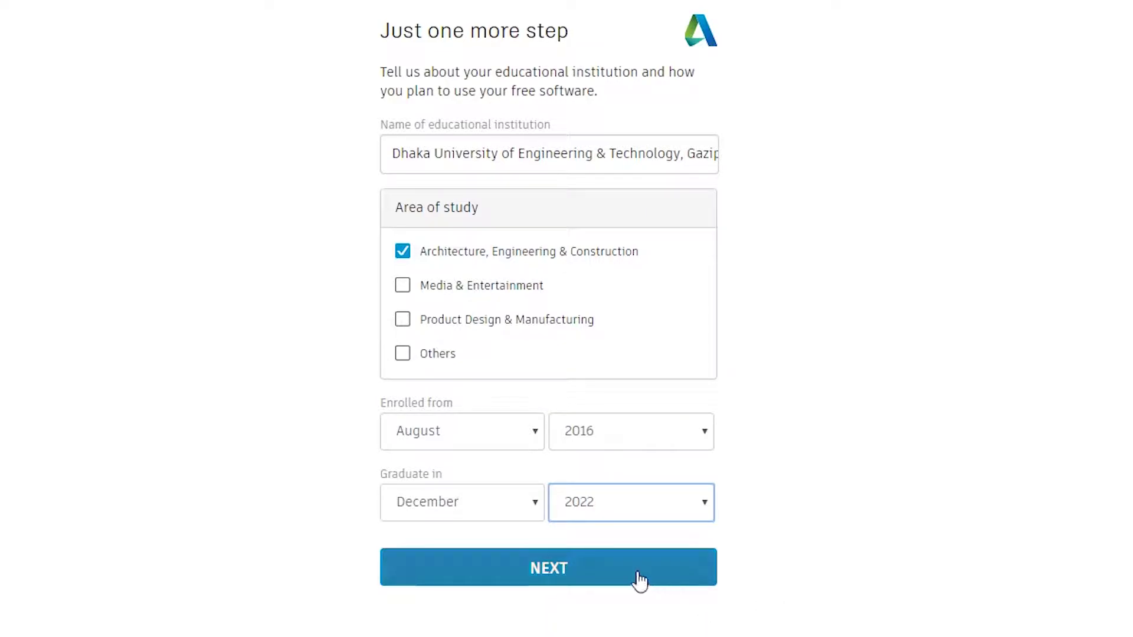
Attempt to submit, then clear the partial name from the institution field.
{"action": "left_click", "coordinate": [565, 571]}
{"action": "left_click", "coordinate": [493, 200]}
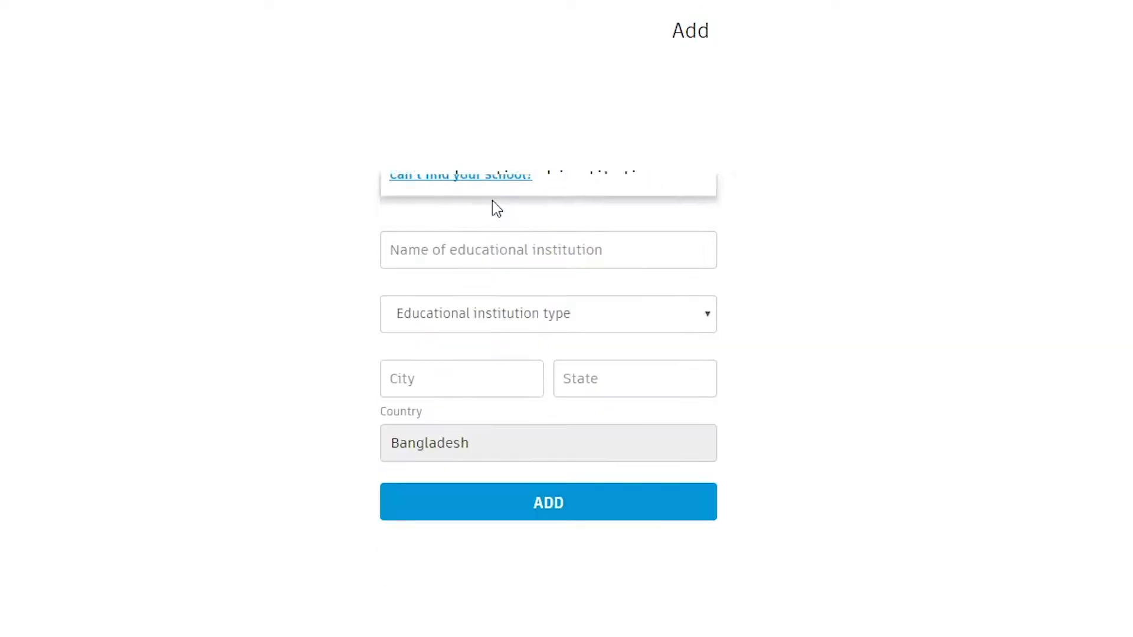
{"action": "left_click", "coordinate": [492, 116]}
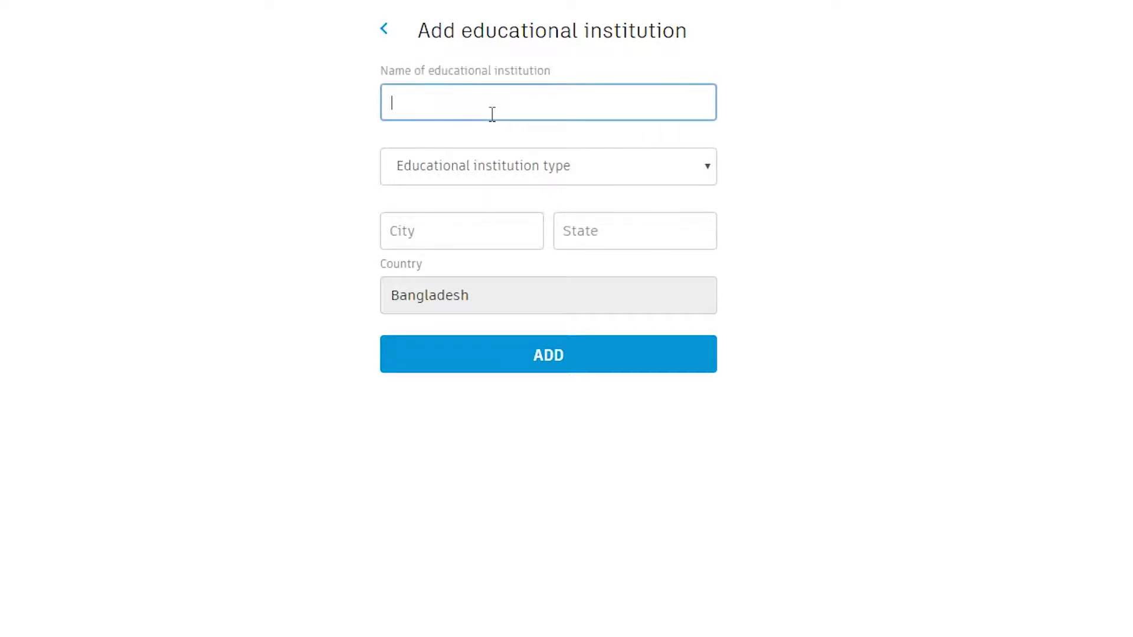
{"action": "left_click", "coordinate": [384, 30]}
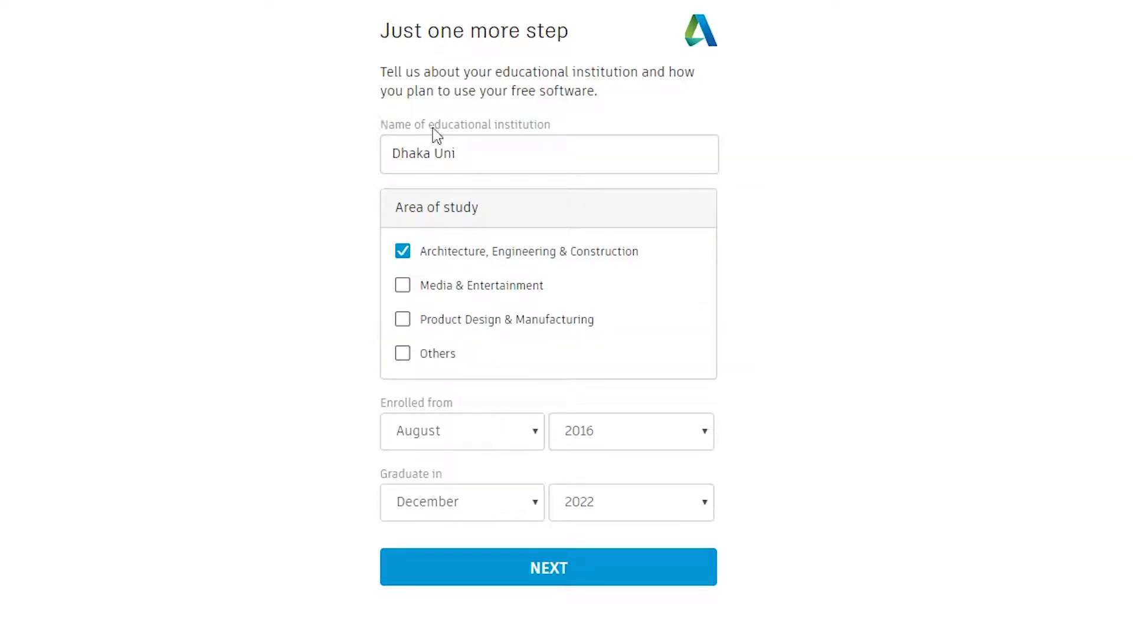
{"action": "left_click_drag", "start_coordinate": [501, 154], "coordinate": [345, 165]}
{"action": "key", "text": "BackSpace"}
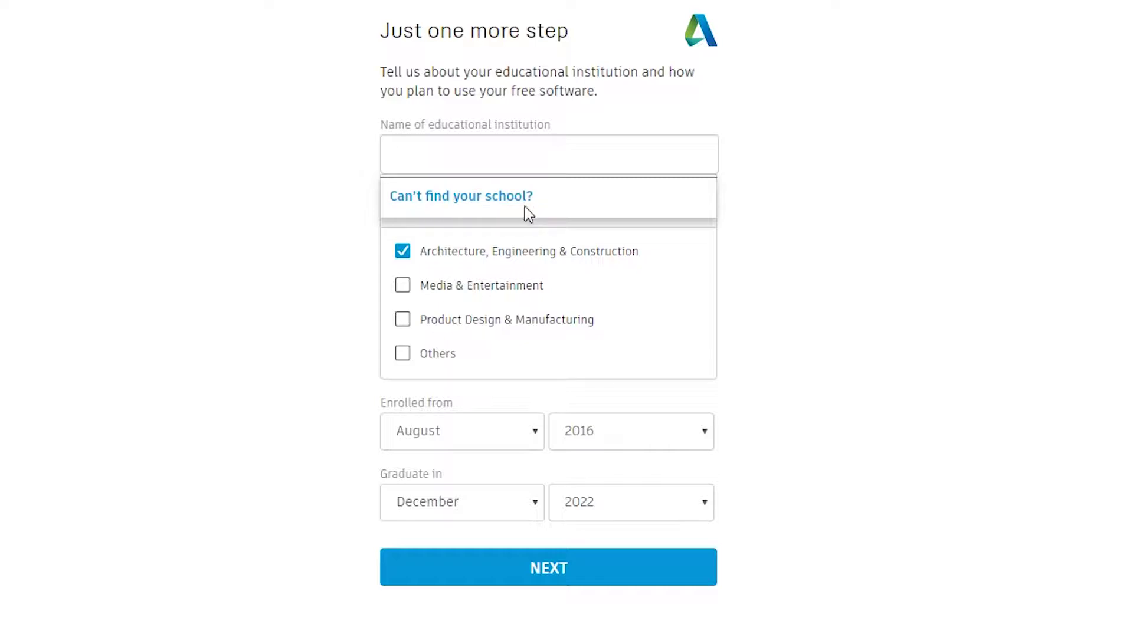
Add Dhaka University of Engineering & Technology as a new school, city and state Dhaka, and submit.
{"action": "left_click", "coordinate": [496, 204]}
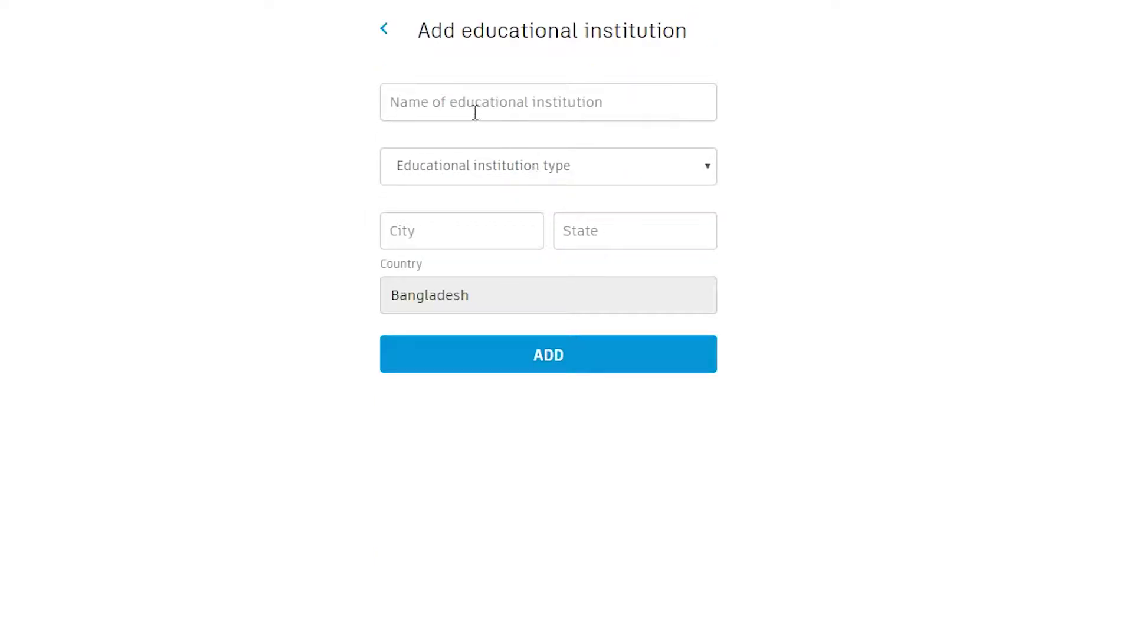
{"action": "left_click", "coordinate": [456, 115]}
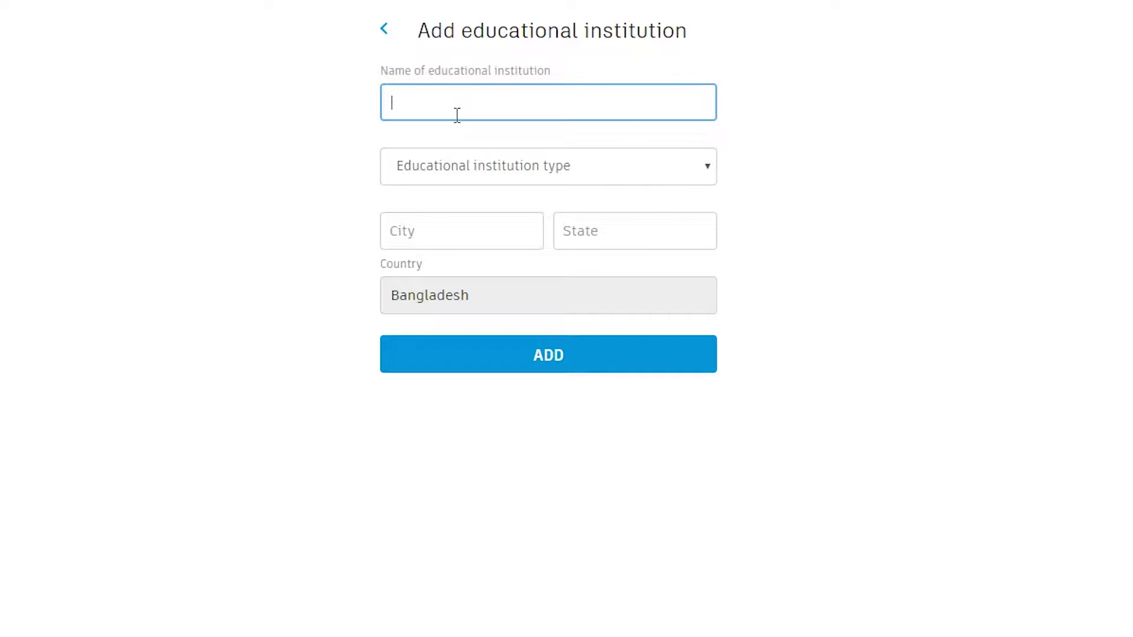
{"action": "key", "text": "ctrl+v"}
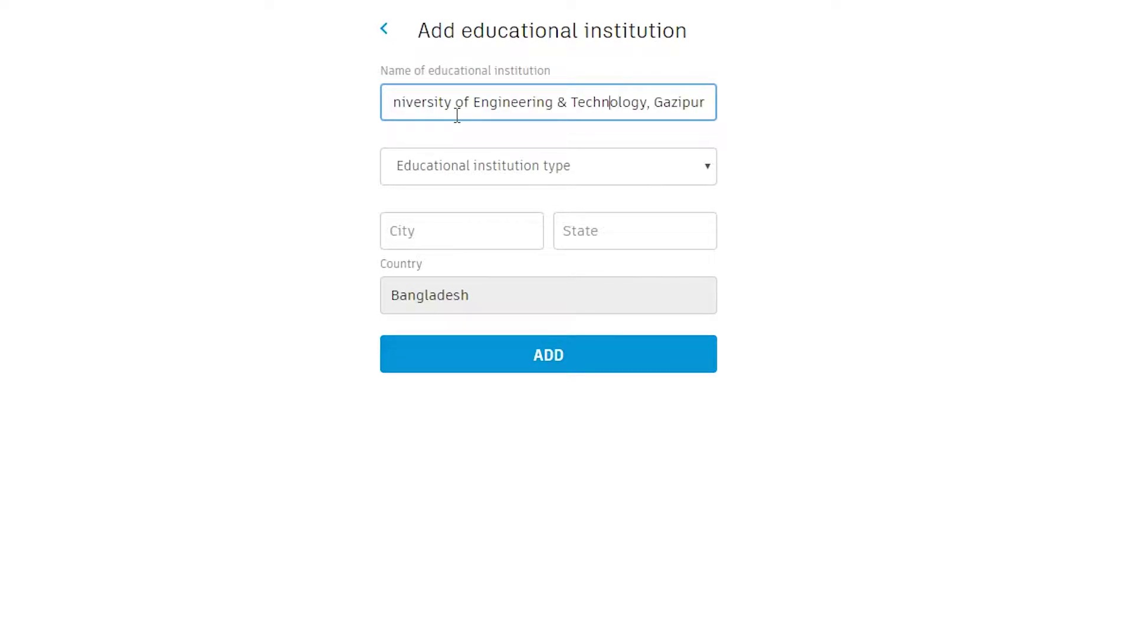
{"action": "key", "text": "Left"}
{"action": "key", "text": "Left"}
{"action": "key", "text": "Left"}
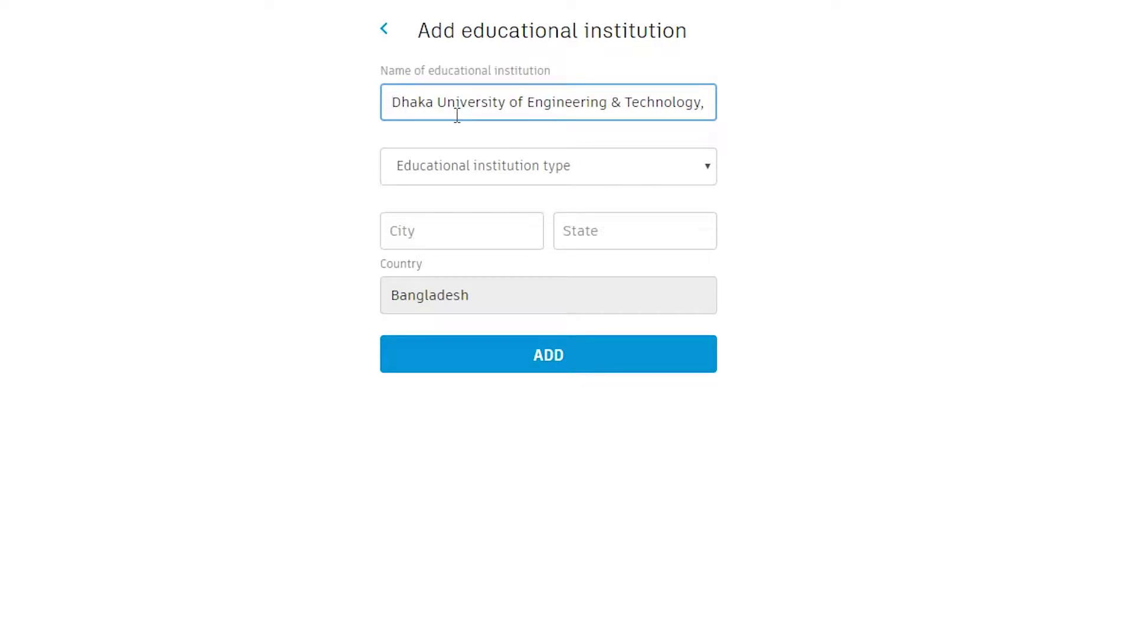
{"action": "left_click", "coordinate": [530, 175]}
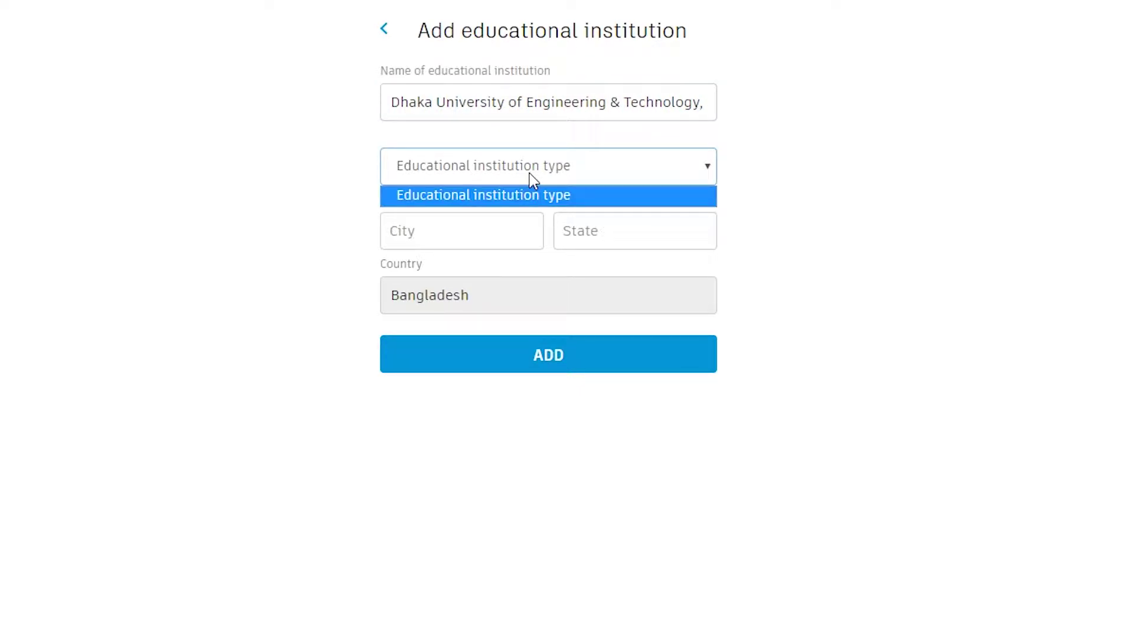
{"action": "left_click", "coordinate": [531, 171]}
{"action": "left_click", "coordinate": [533, 166]}
{"action": "left_click", "coordinate": [533, 164]}
{"action": "left_click", "coordinate": [470, 231]}
{"action": "type", "text": "Dha"}
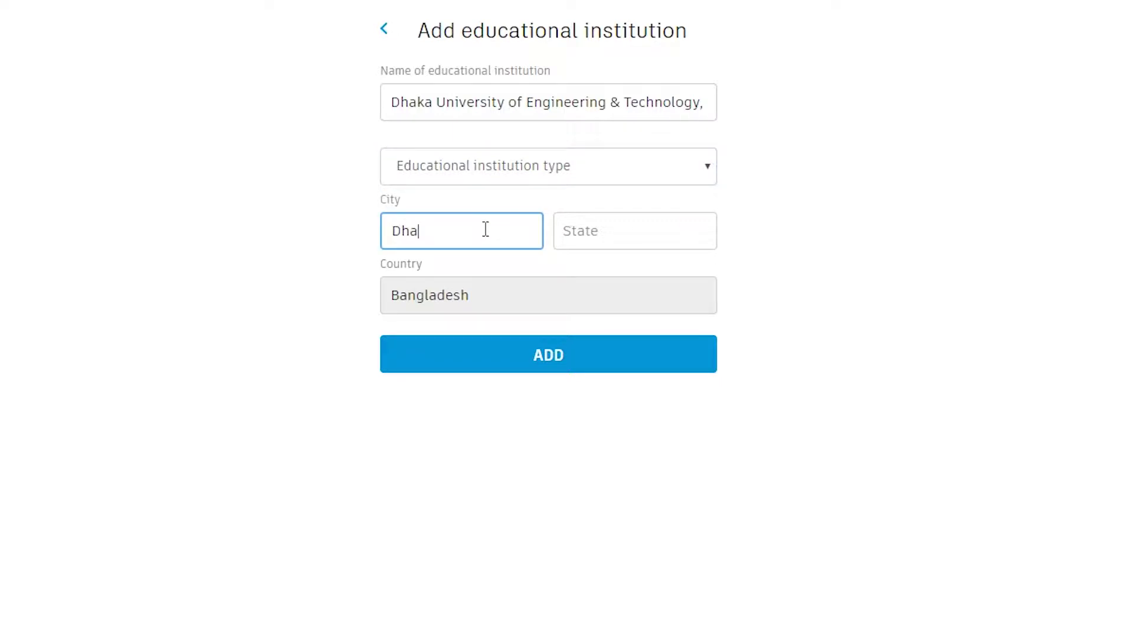
{"action": "type", "text": "ka"}
{"action": "left_click", "coordinate": [643, 224]}
{"action": "type", "text": "Dha"}
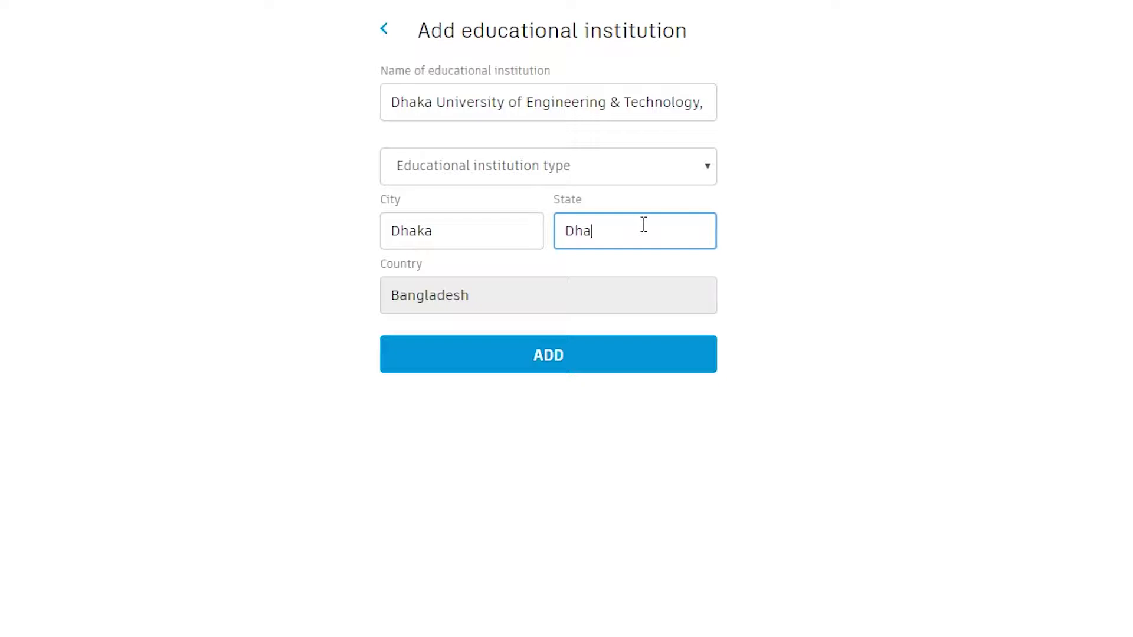
{"action": "type", "text": "ka"}
{"action": "left_click", "coordinate": [560, 369]}
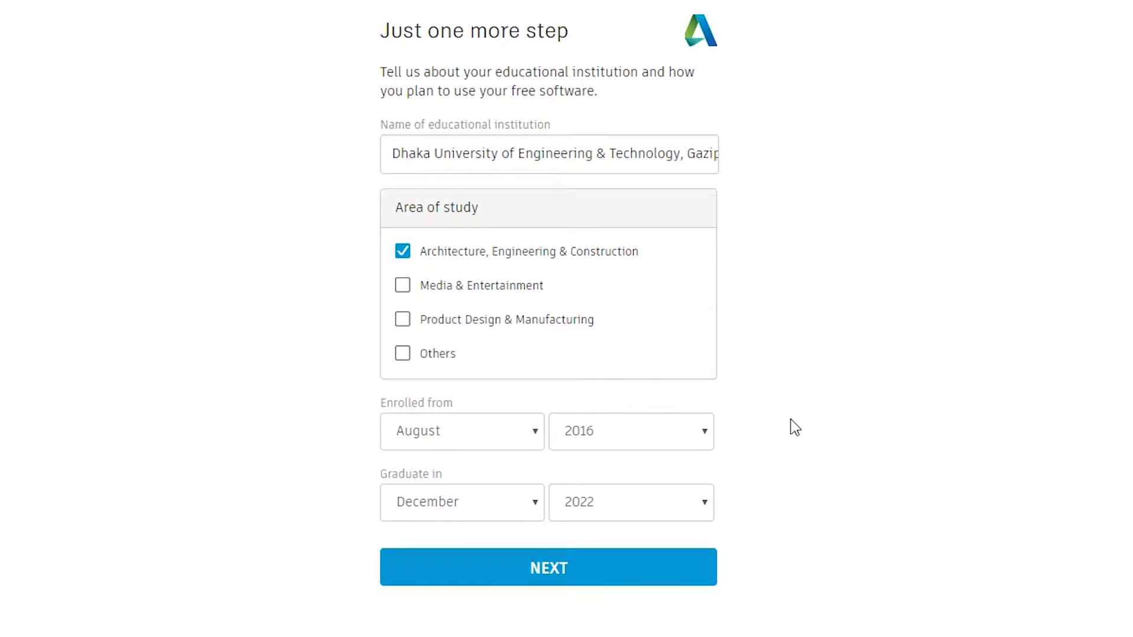
{"action": "left_click", "coordinate": [595, 583]}
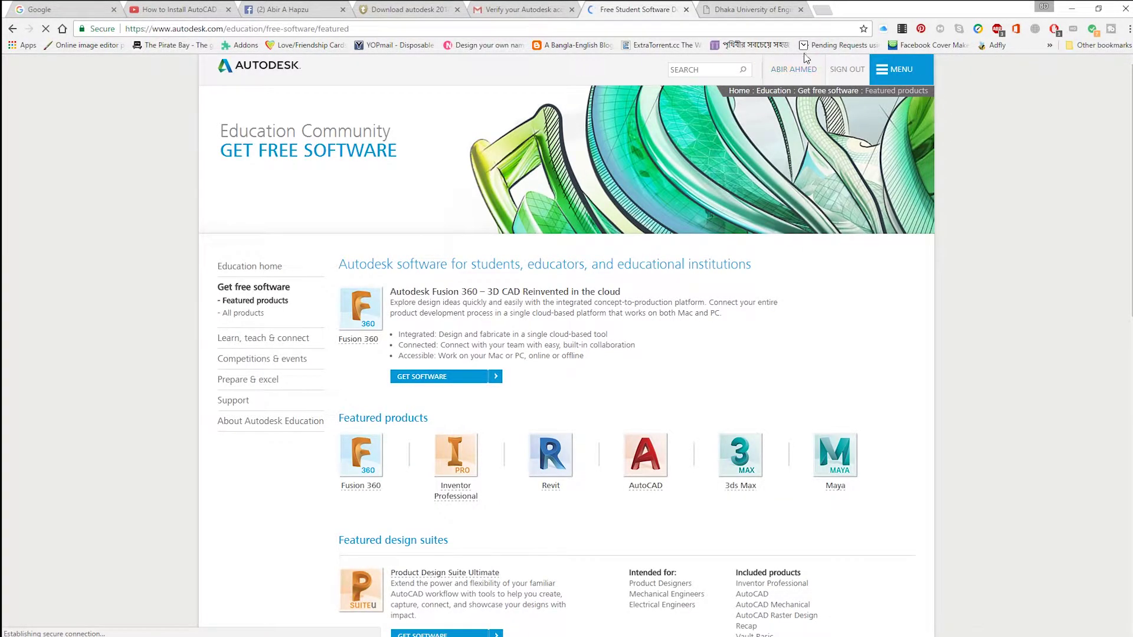
{"action": "scroll", "coordinate": [184, 231], "scroll_direction": "down", "scroll_amount": 20}
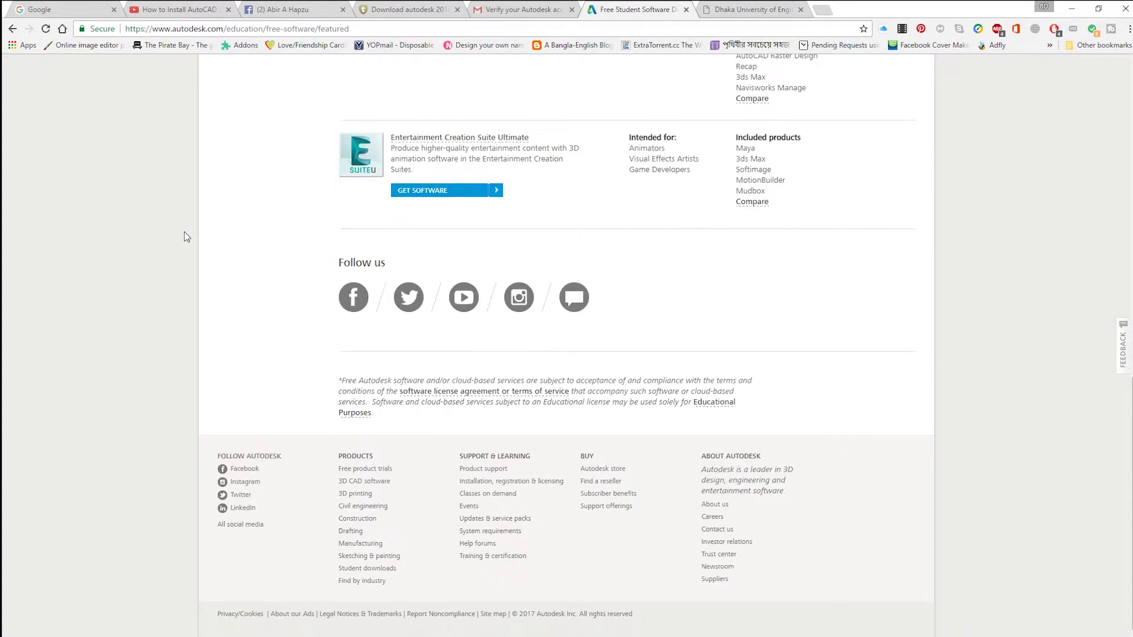
{"action": "scroll", "coordinate": [184, 232], "scroll_direction": "up", "scroll_amount": 17}
{"action": "scroll", "coordinate": [328, 212], "scroll_direction": "up", "scroll_amount": 3}
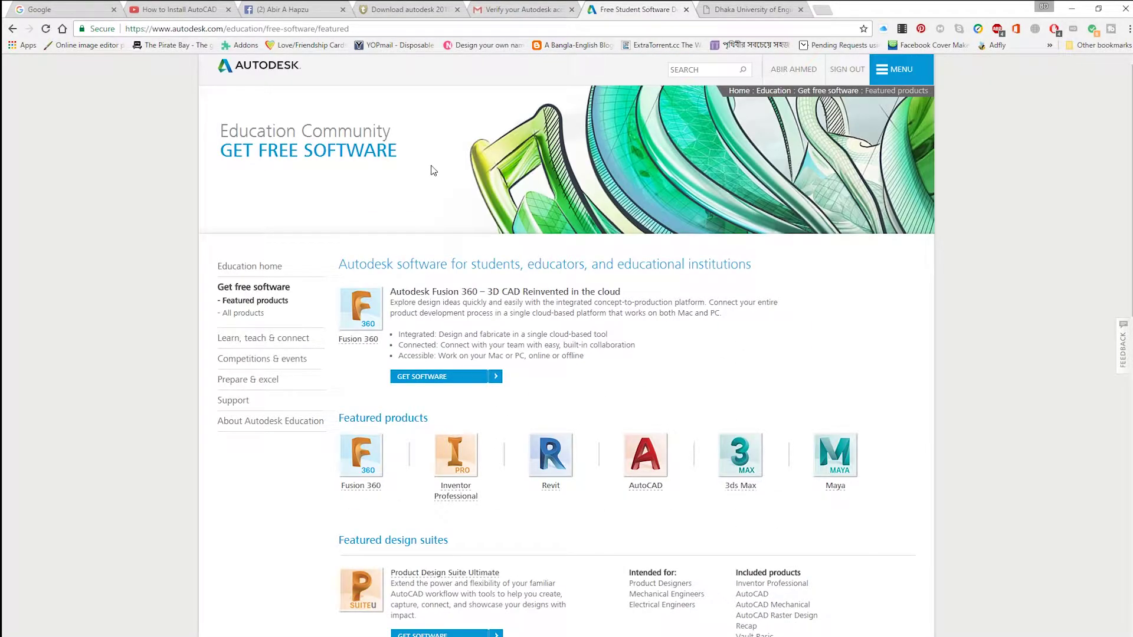
{"action": "left_click", "coordinate": [753, 11]}
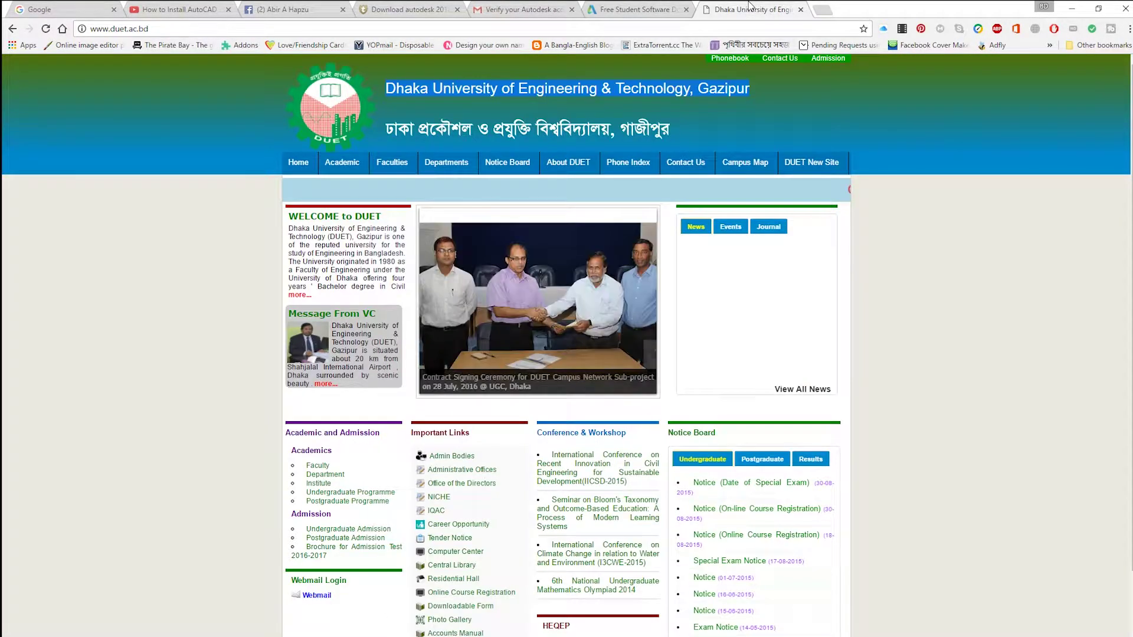
{"action": "left_click", "coordinate": [638, 10]}
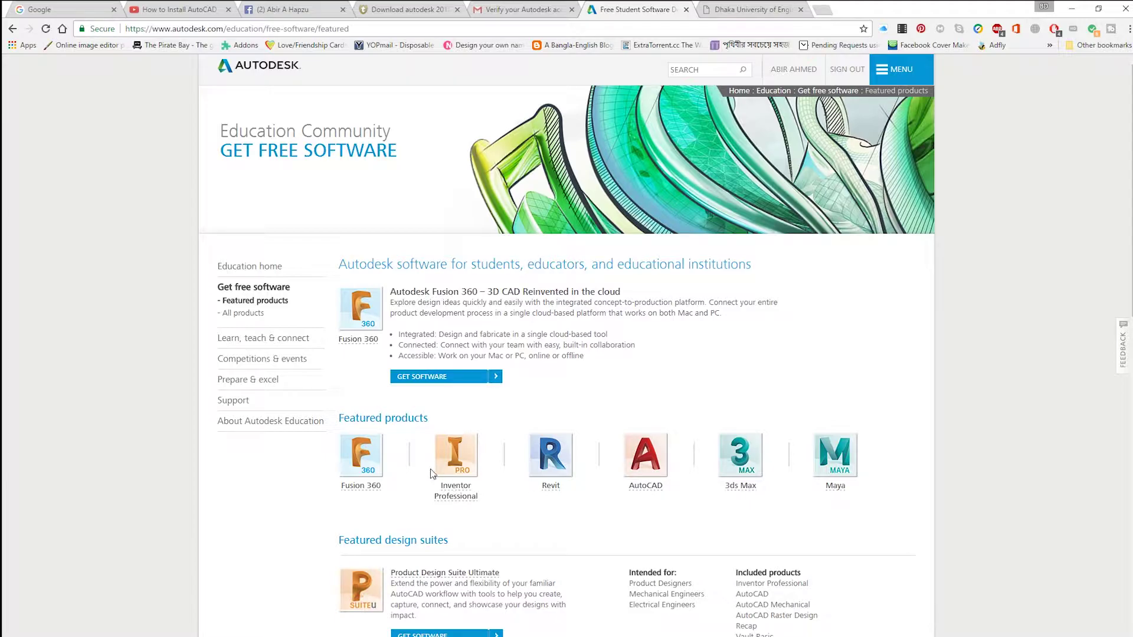
{"action": "scroll", "coordinate": [396, 396], "scroll_direction": "down", "scroll_amount": 15}
{"action": "scroll", "coordinate": [473, 358], "scroll_direction": "up", "scroll_amount": 15}
{"action": "scroll", "coordinate": [375, 351], "scroll_direction": "down", "scroll_amount": 6}
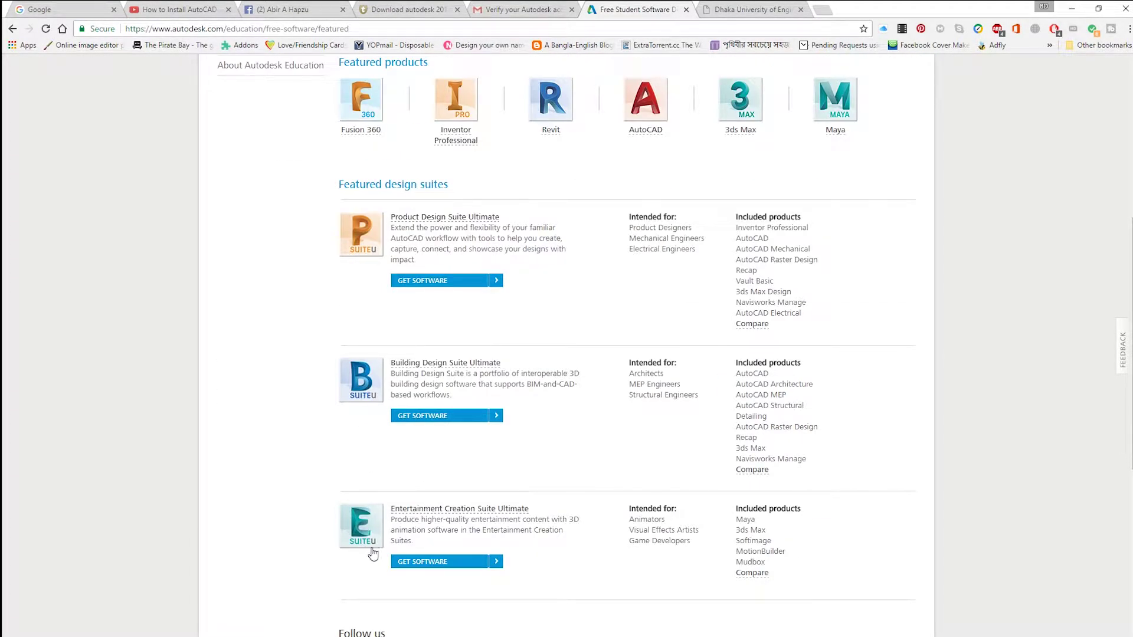
{"action": "scroll", "coordinate": [459, 305], "scroll_direction": "up", "scroll_amount": 6}
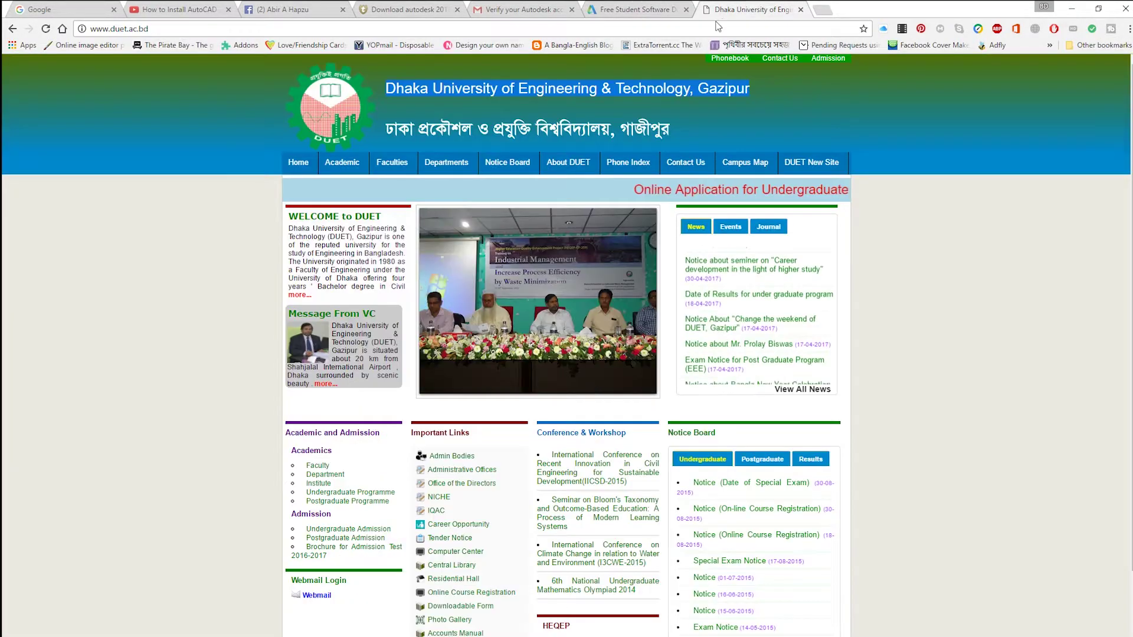
Load autodesk.com/students in the university-site tab, then return to the other Free Student Software tab.
{"action": "left_click", "coordinate": [738, 9]}
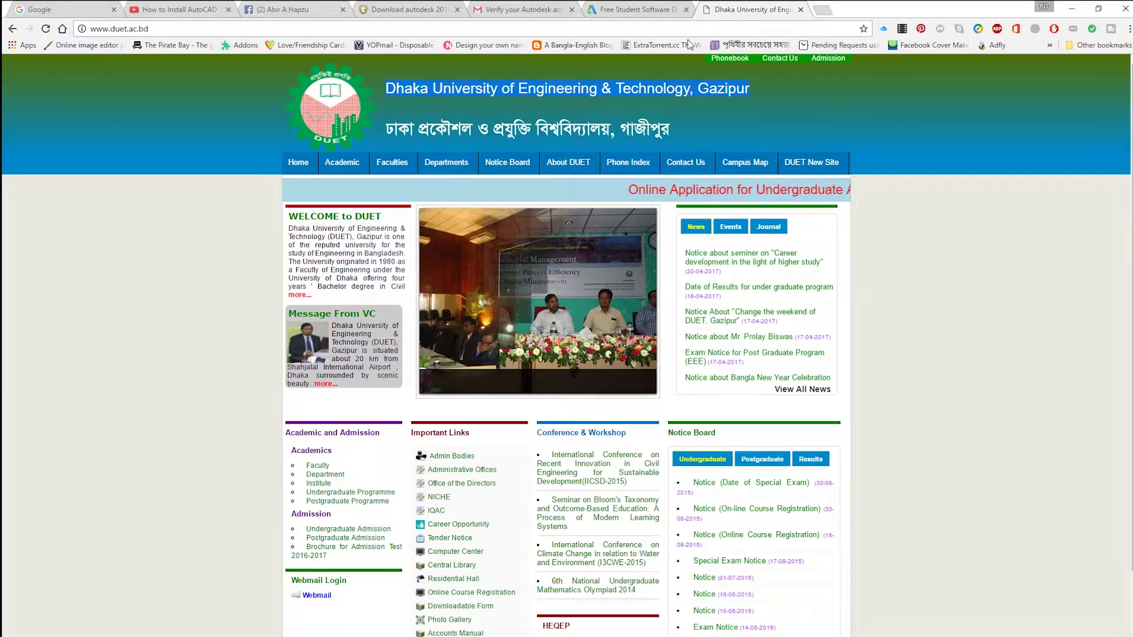
{"action": "left_click", "coordinate": [685, 29]}
{"action": "type", "text": "a"}
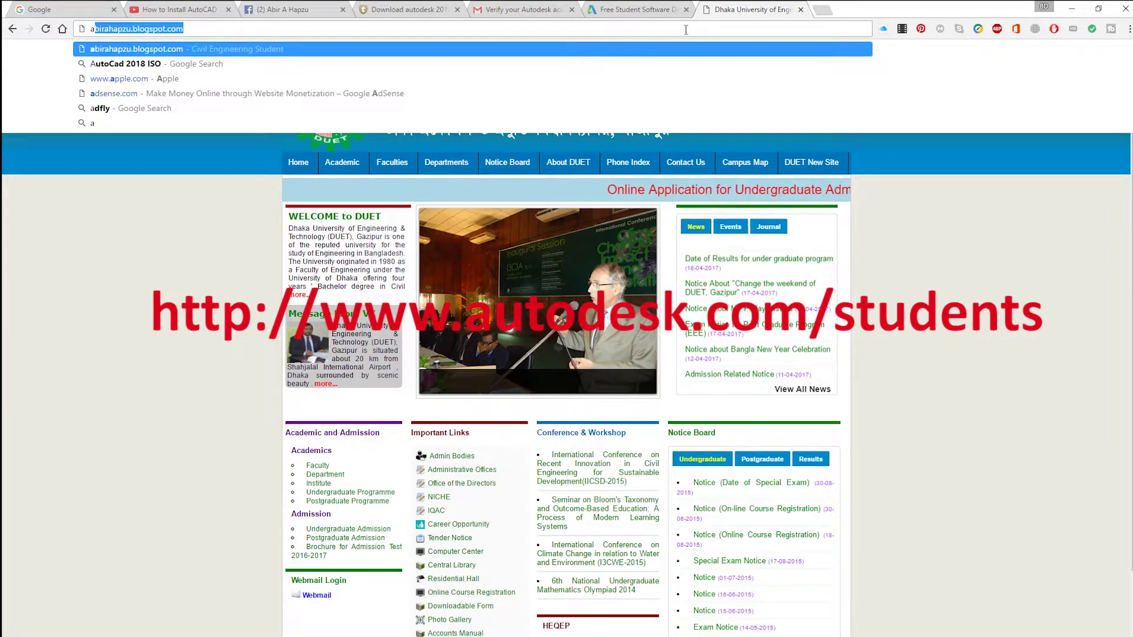
{"action": "type", "text": "ut"}
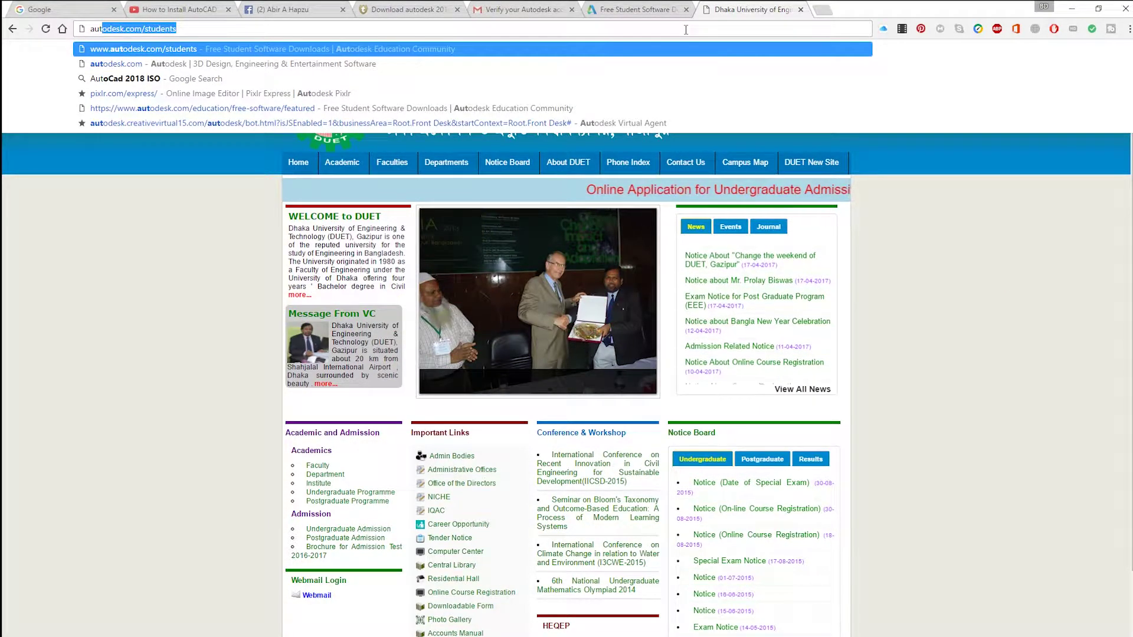
{"action": "left_click", "coordinate": [195, 28]}
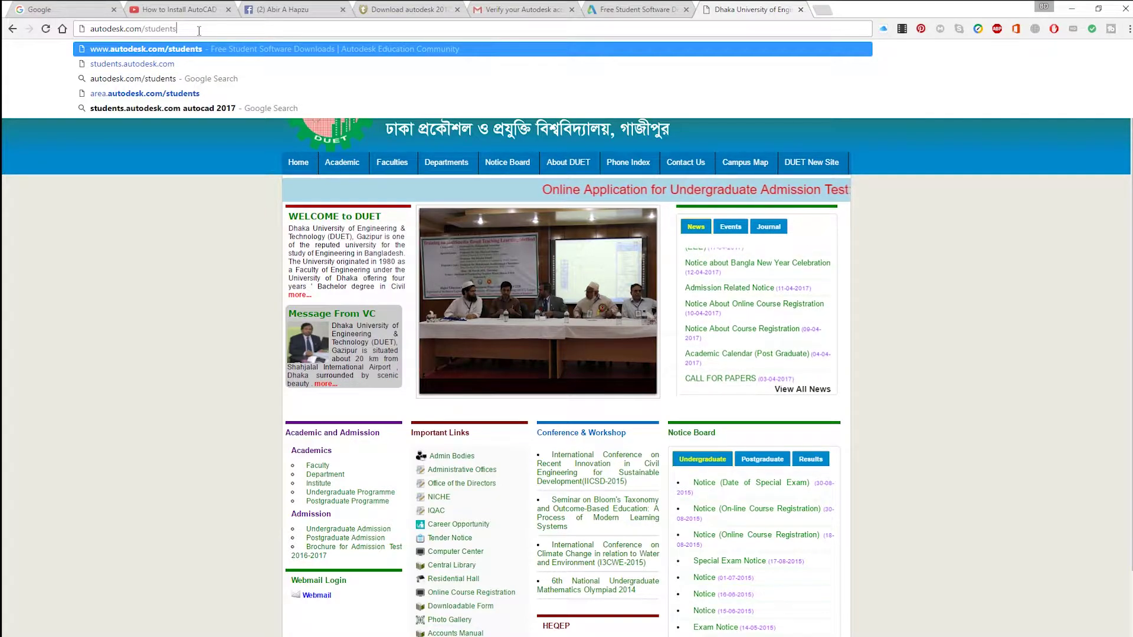
{"action": "key", "text": "Return"}
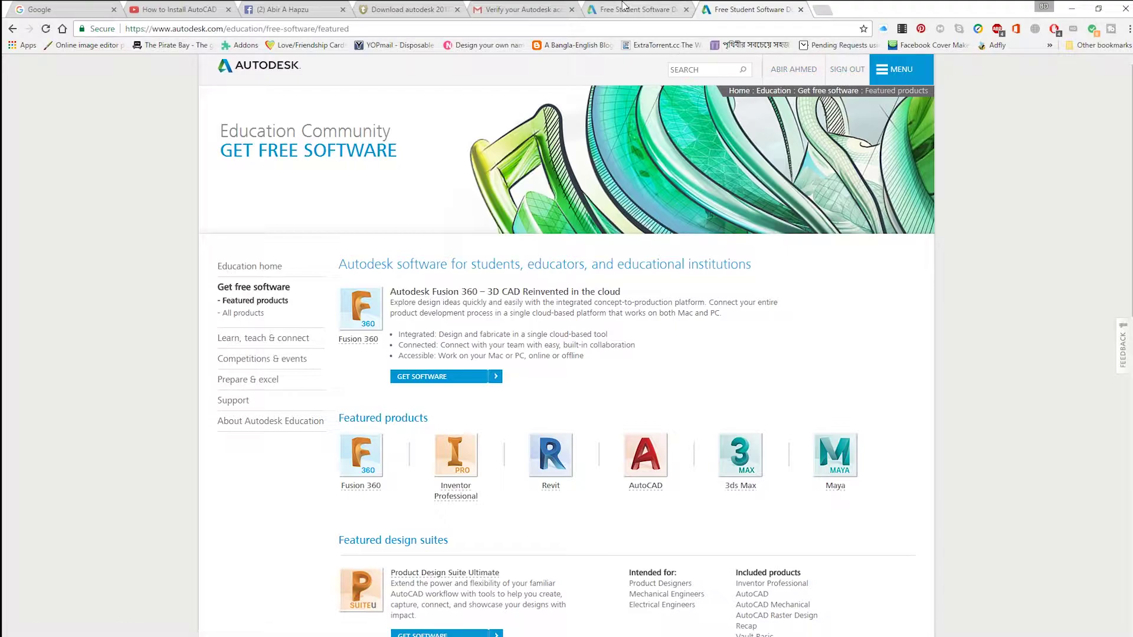
{"action": "left_click", "coordinate": [649, 12]}
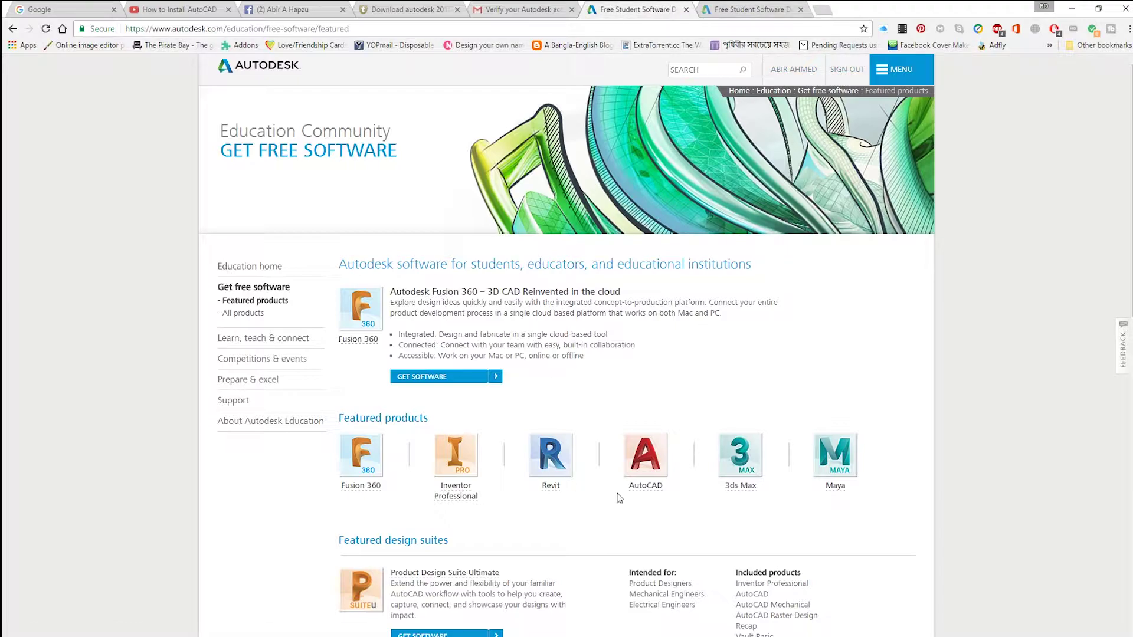
{"action": "scroll", "coordinate": [642, 496], "scroll_direction": "down", "scroll_amount": 5}
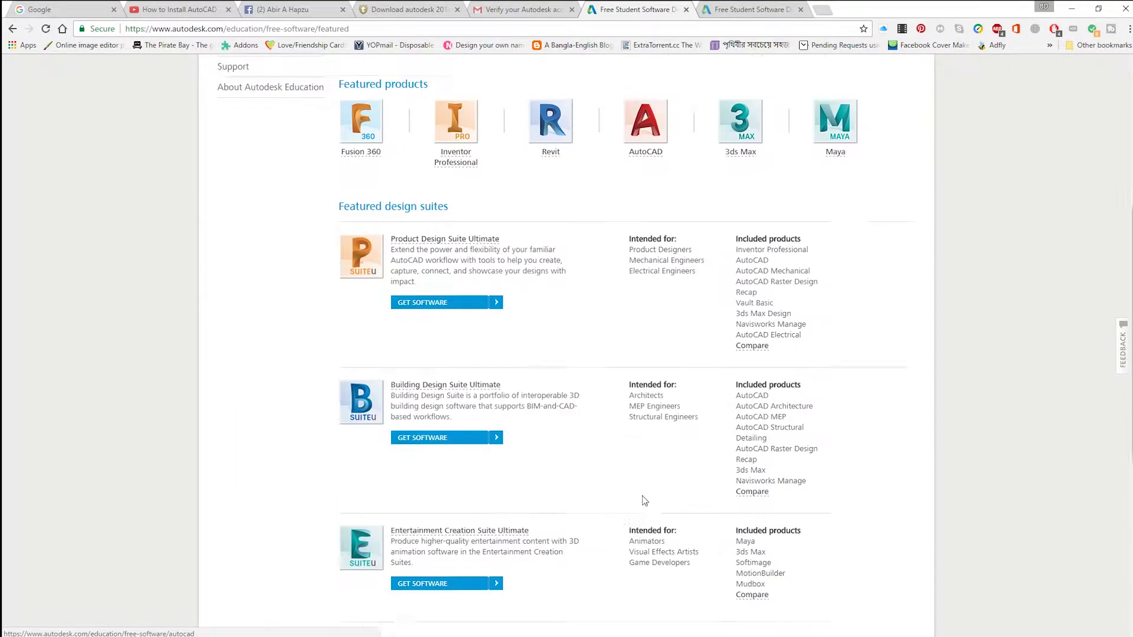
{"action": "scroll", "coordinate": [642, 496], "scroll_direction": "up", "scroll_amount": 6}
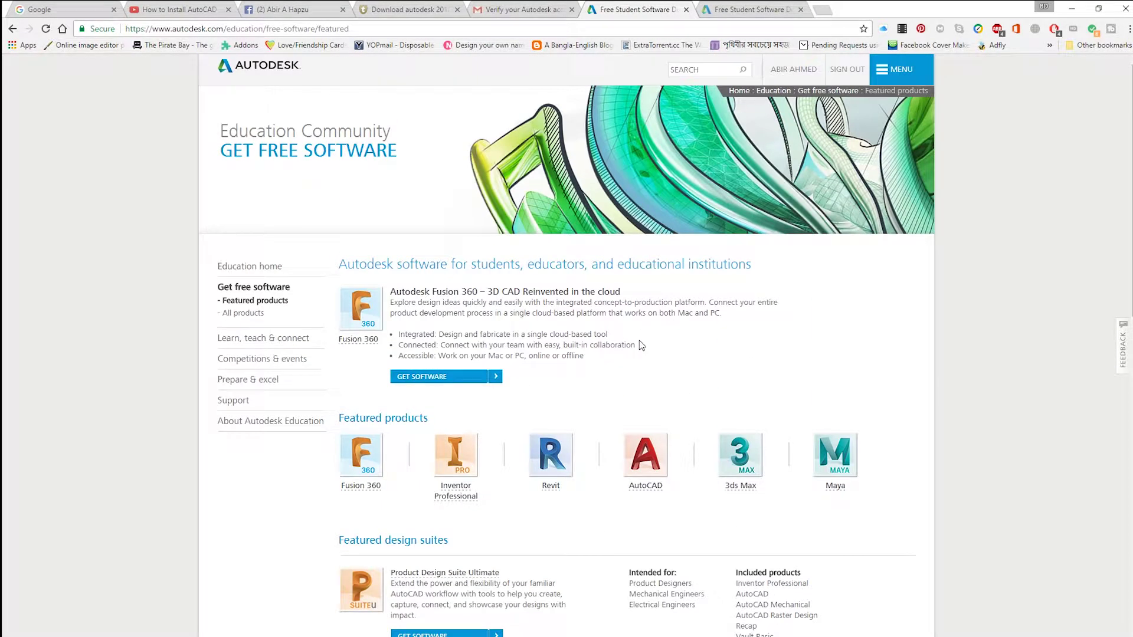
Open the AutoCAD product page and its DOWNLOAD NOW options.
{"action": "left_click", "coordinate": [643, 487]}
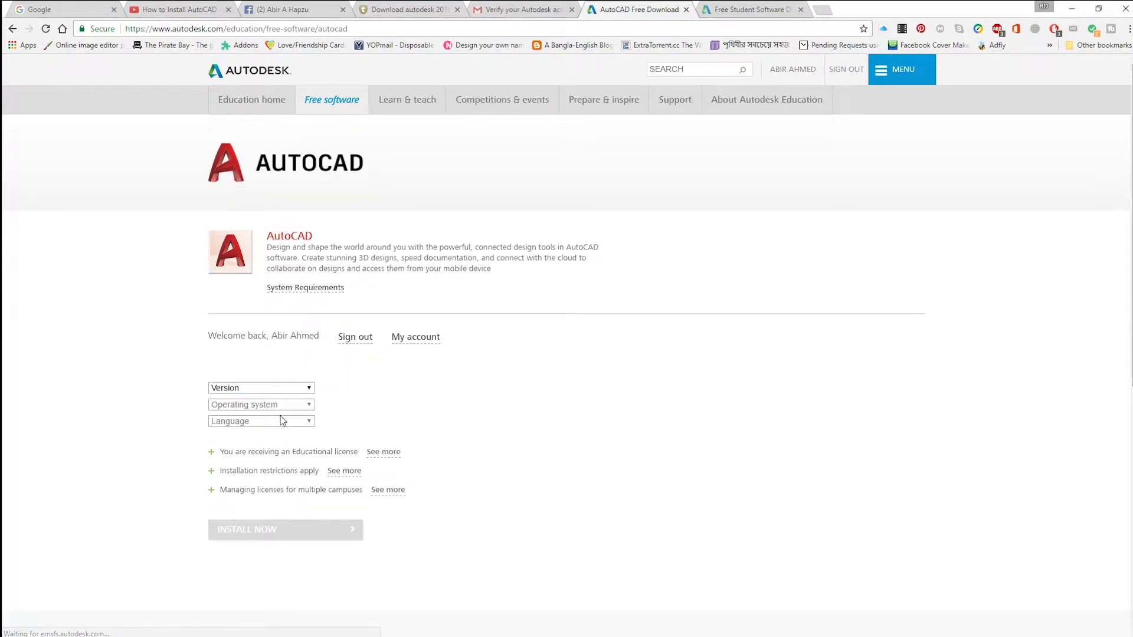
{"action": "scroll", "coordinate": [188, 395], "scroll_direction": "down", "scroll_amount": 7}
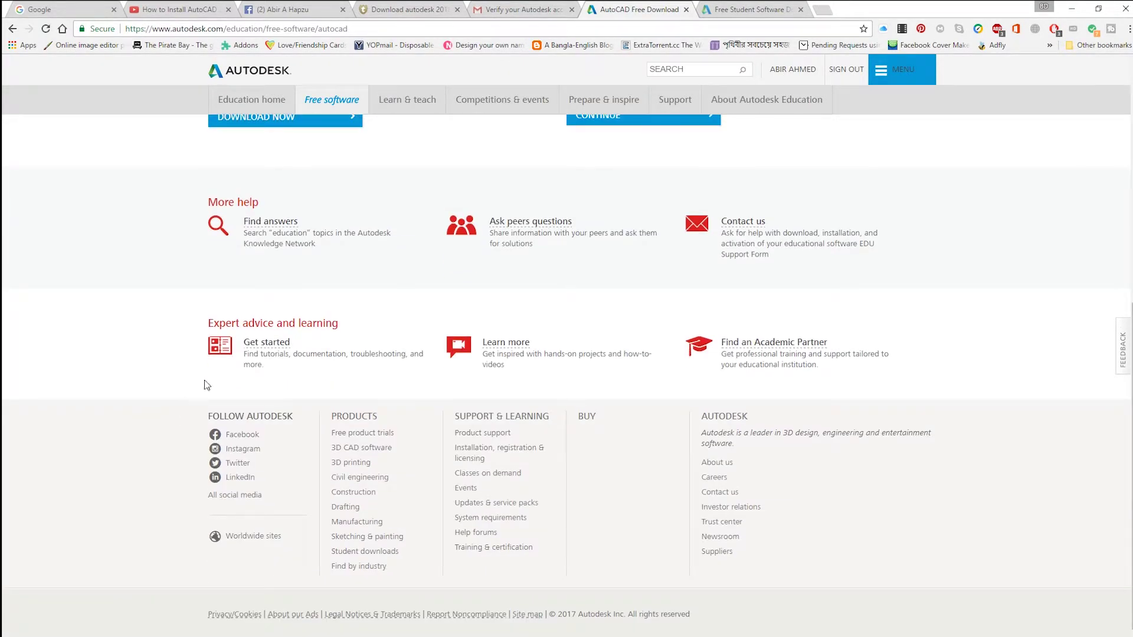
{"action": "scroll", "coordinate": [224, 331], "scroll_direction": "up", "scroll_amount": 7}
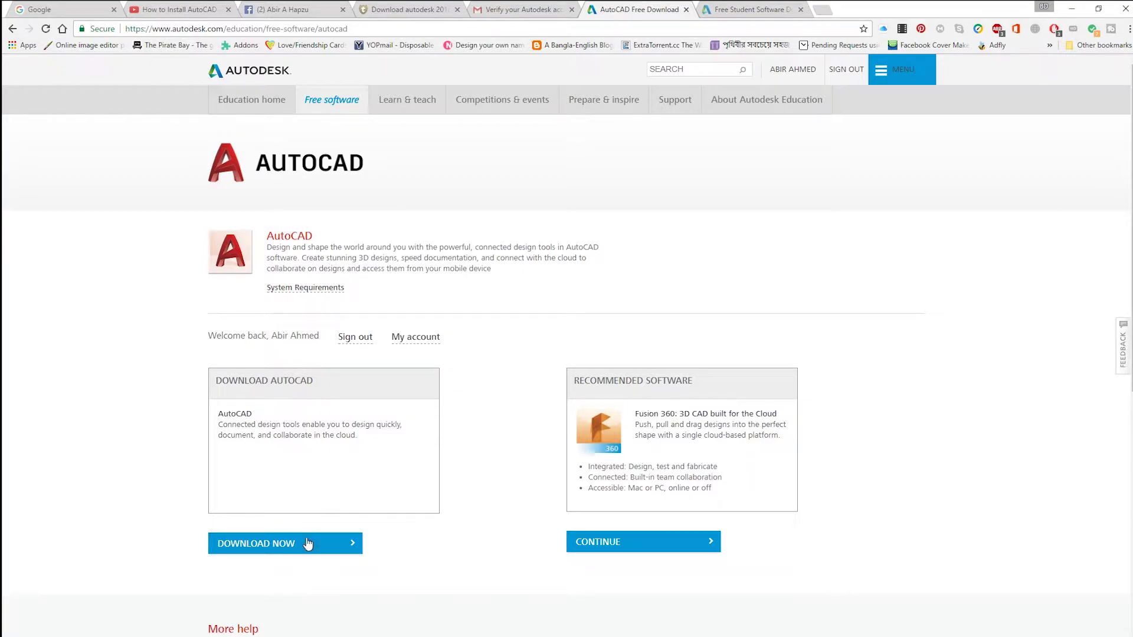
{"action": "left_click", "coordinate": [298, 546]}
Choose AutoCAD 2018, Windows 64-bit and English to reveal the serial number and product key.
{"action": "left_click", "coordinate": [275, 389]}
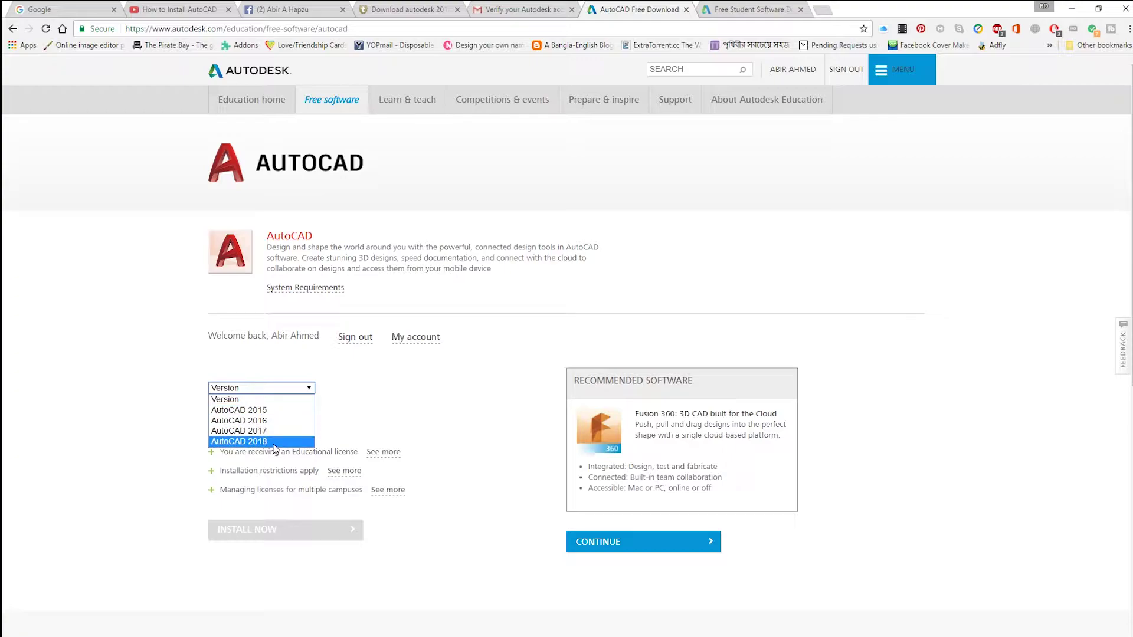
{"action": "left_click", "coordinate": [140, 441]}
{"action": "left_click", "coordinate": [267, 387]}
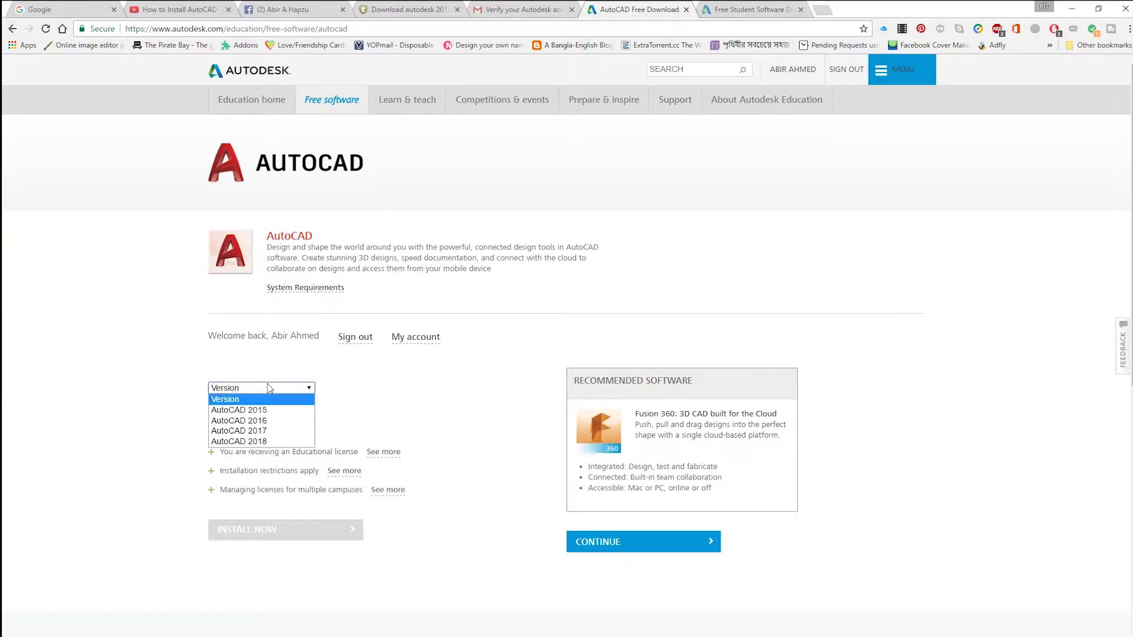
{"action": "left_click", "coordinate": [279, 441]}
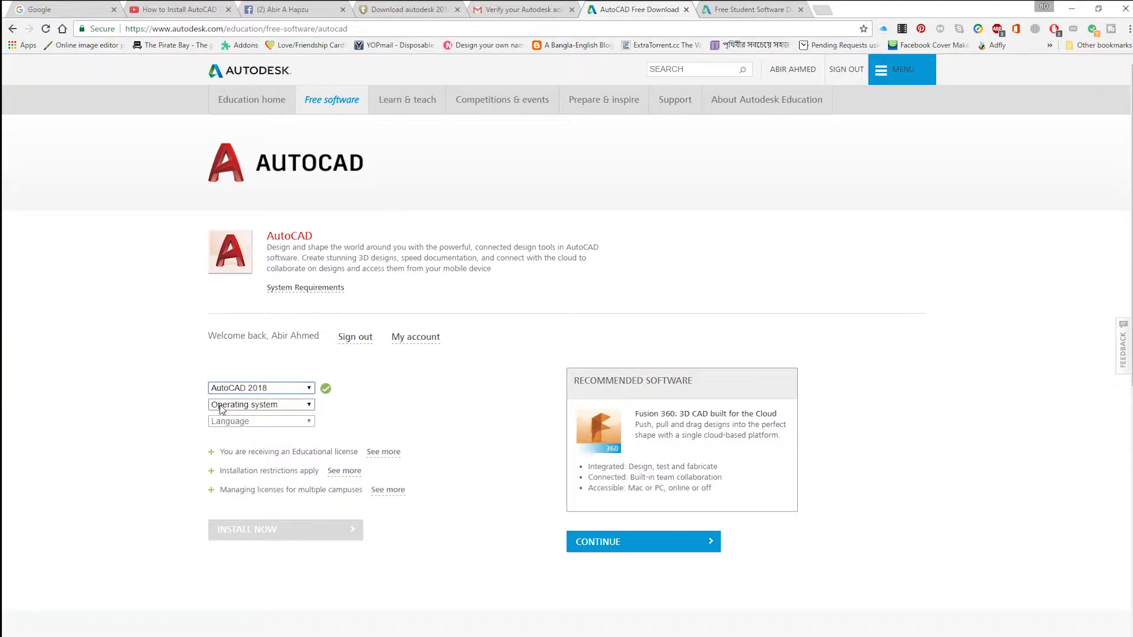
{"action": "left_click", "coordinate": [233, 405]}
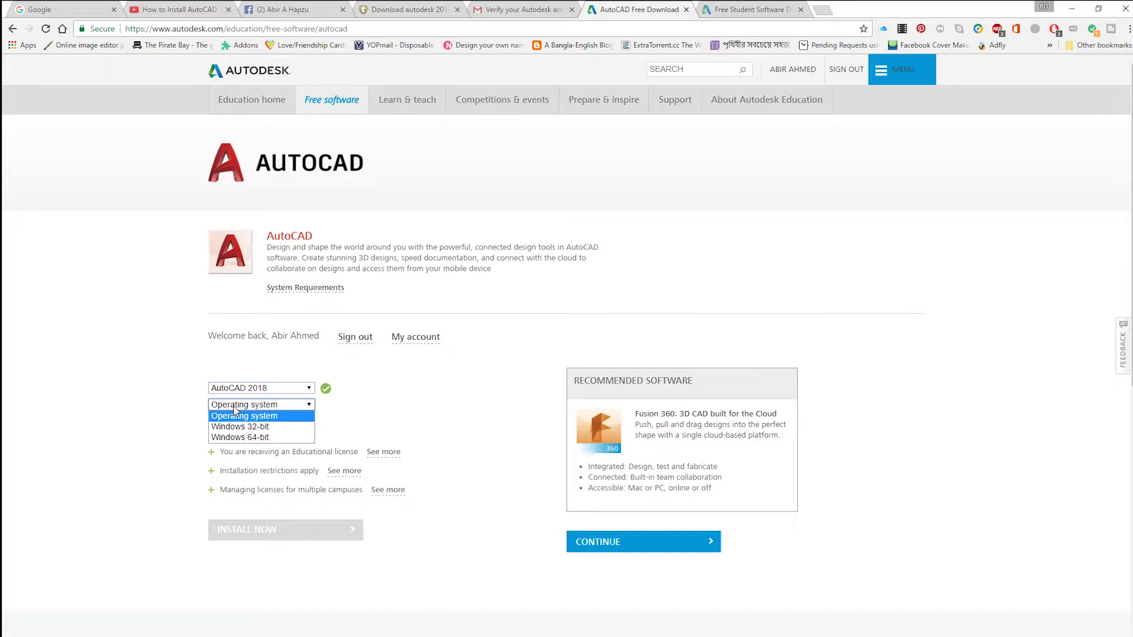
{"action": "left_click", "coordinate": [235, 439]}
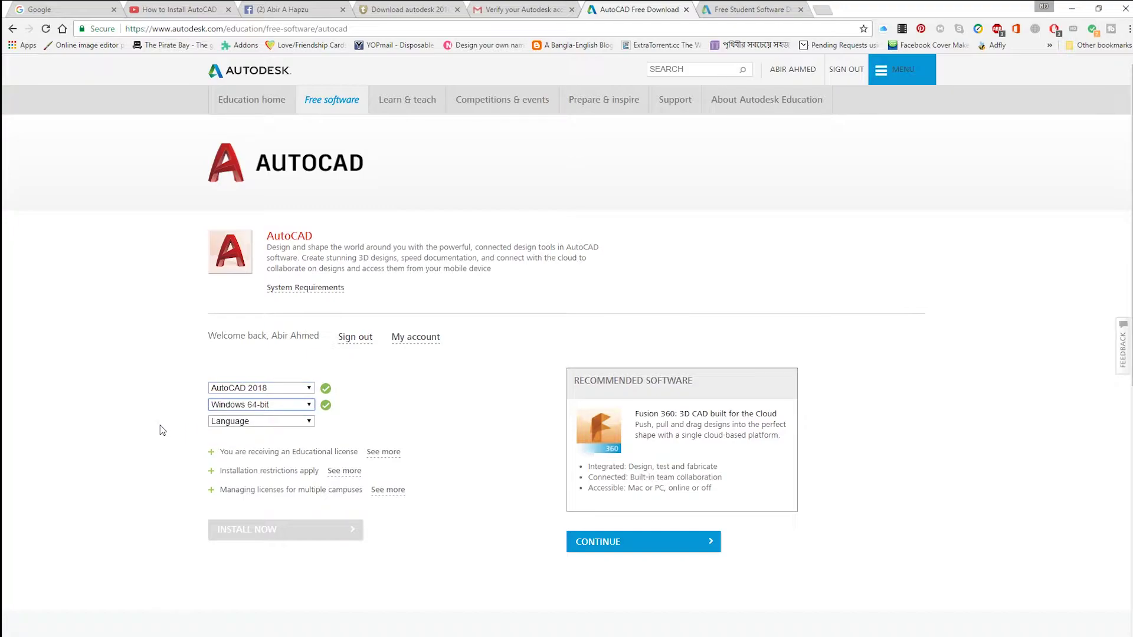
{"action": "left_click", "coordinate": [233, 422]}
{"action": "left_click", "coordinate": [234, 453]}
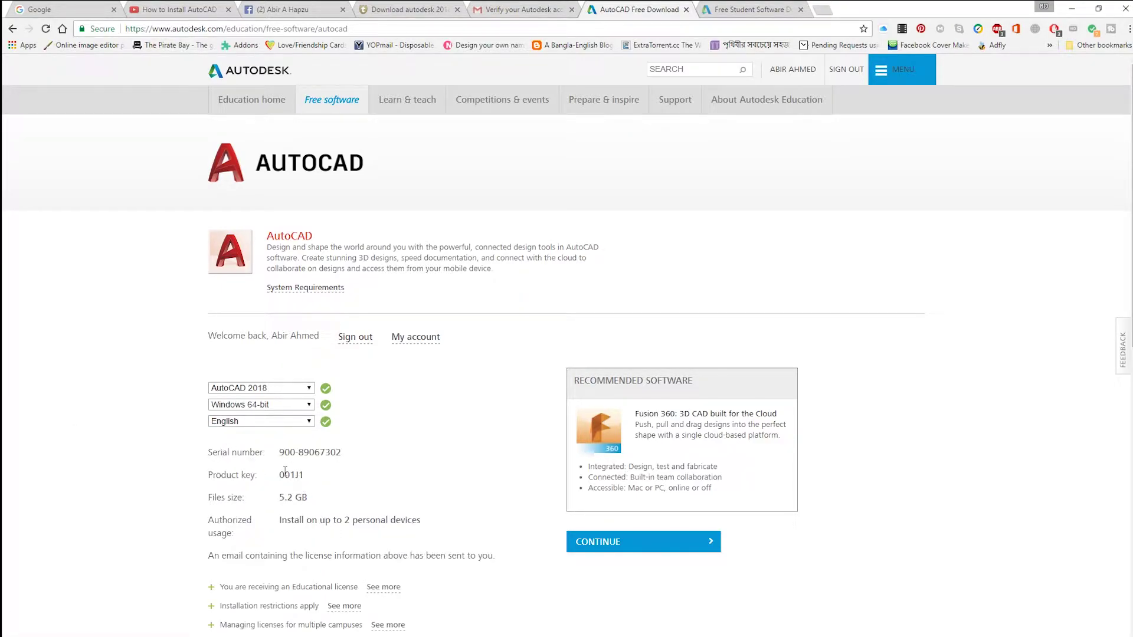
Review the licence details, glance at the other tab and return to the AutoCAD download page.
{"action": "scroll", "coordinate": [285, 475], "scroll_direction": "down", "scroll_amount": 5}
{"action": "scroll", "coordinate": [488, 402], "scroll_direction": "up", "scroll_amount": 5}
{"action": "left_click", "coordinate": [748, 10]}
{"action": "left_click", "coordinate": [655, 9]}
Sign out, close the AutoCAD download tab and reload the student software page.
{"action": "left_click", "coordinate": [846, 69]}
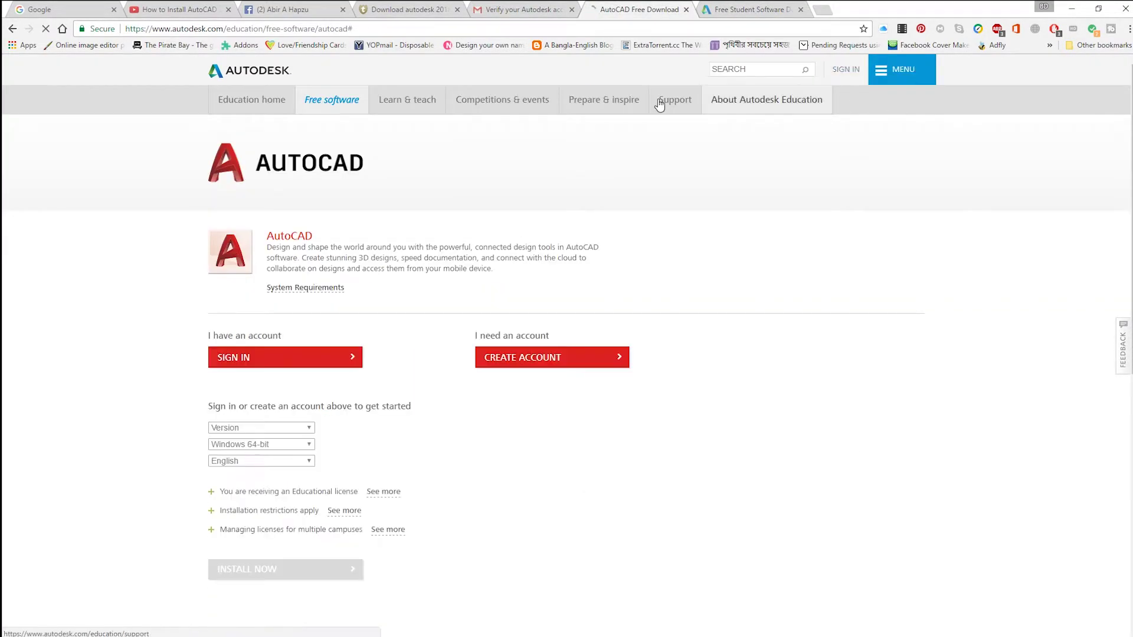
{"action": "left_click", "coordinate": [686, 9]}
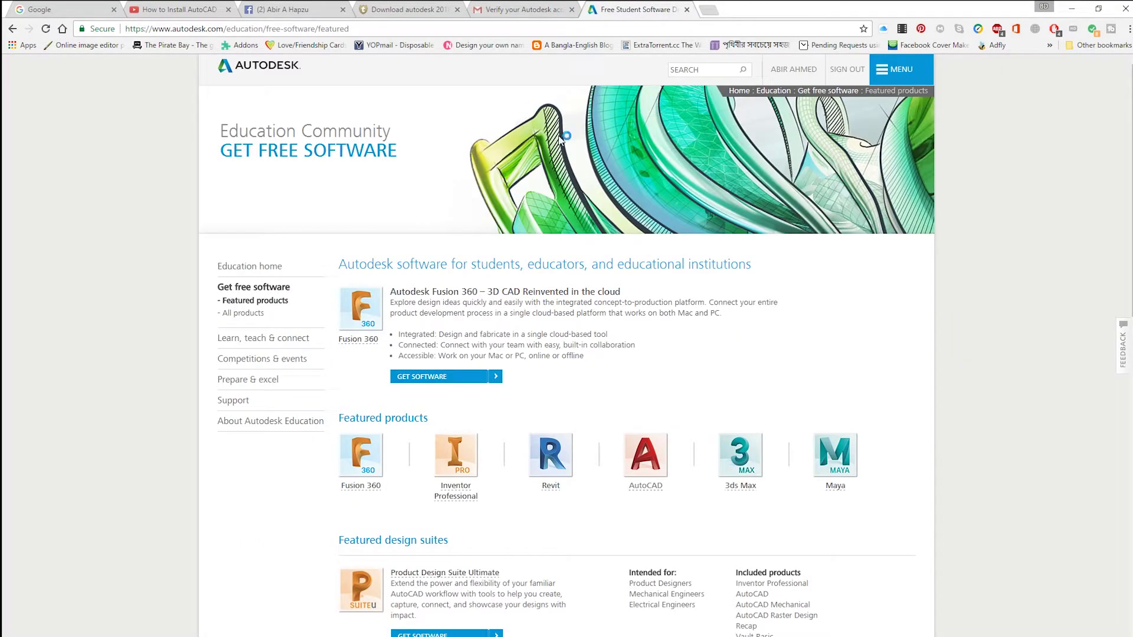
{"action": "left_click", "coordinate": [46, 29]}
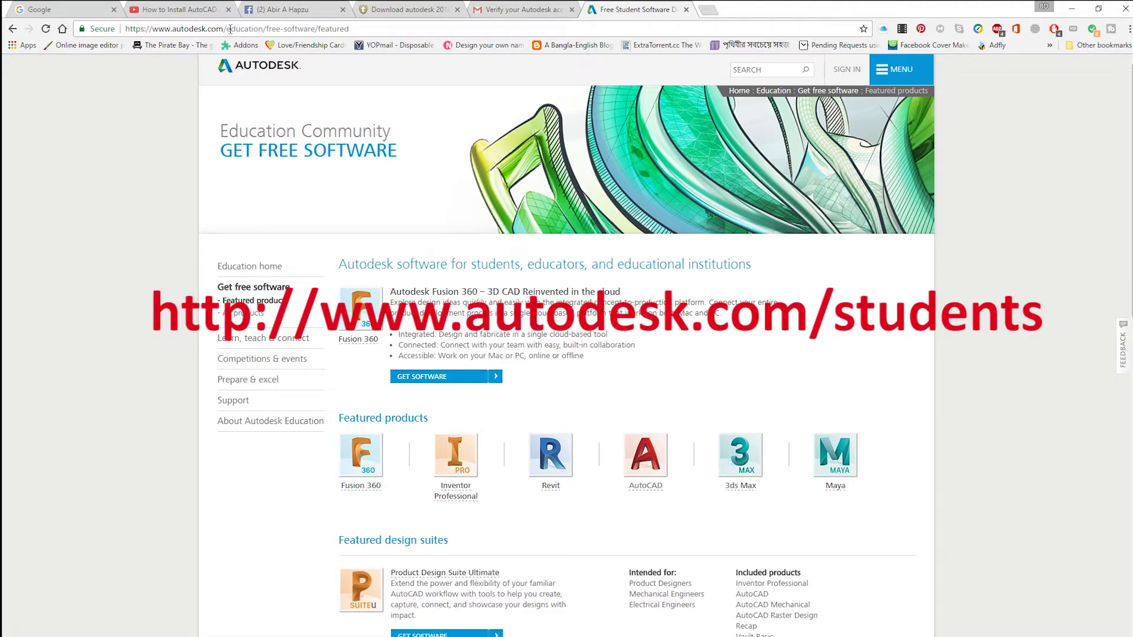
Change the web address to autodesk.com/students and load that page.
{"action": "left_click_drag", "start_coordinate": [229, 29], "coordinate": [354, 29]}
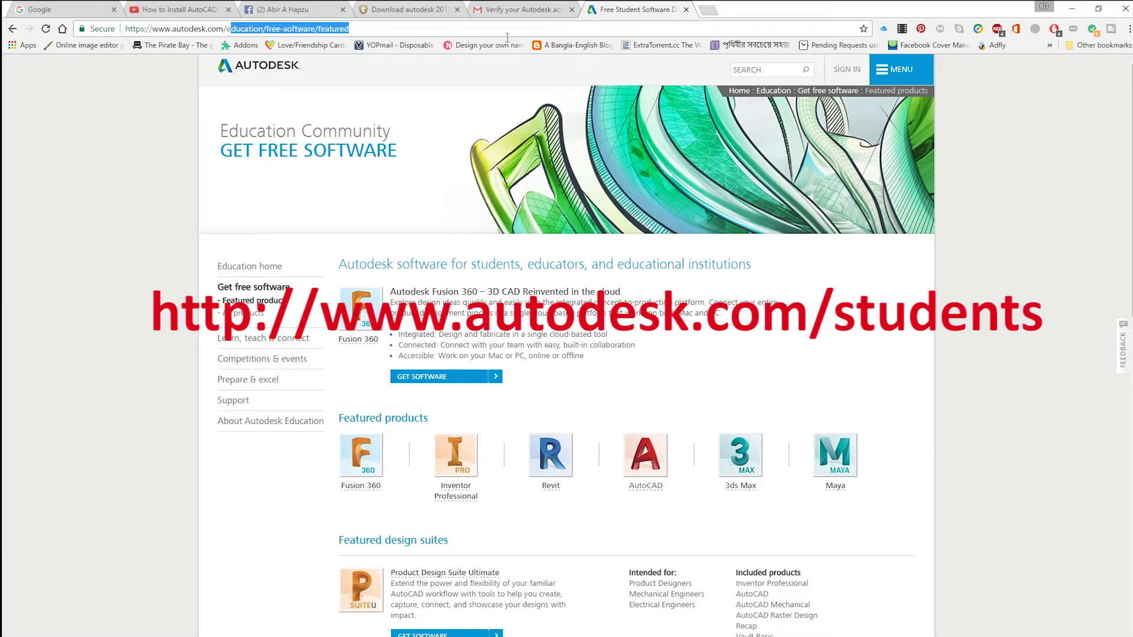
{"action": "key", "text": "BackSpace"}
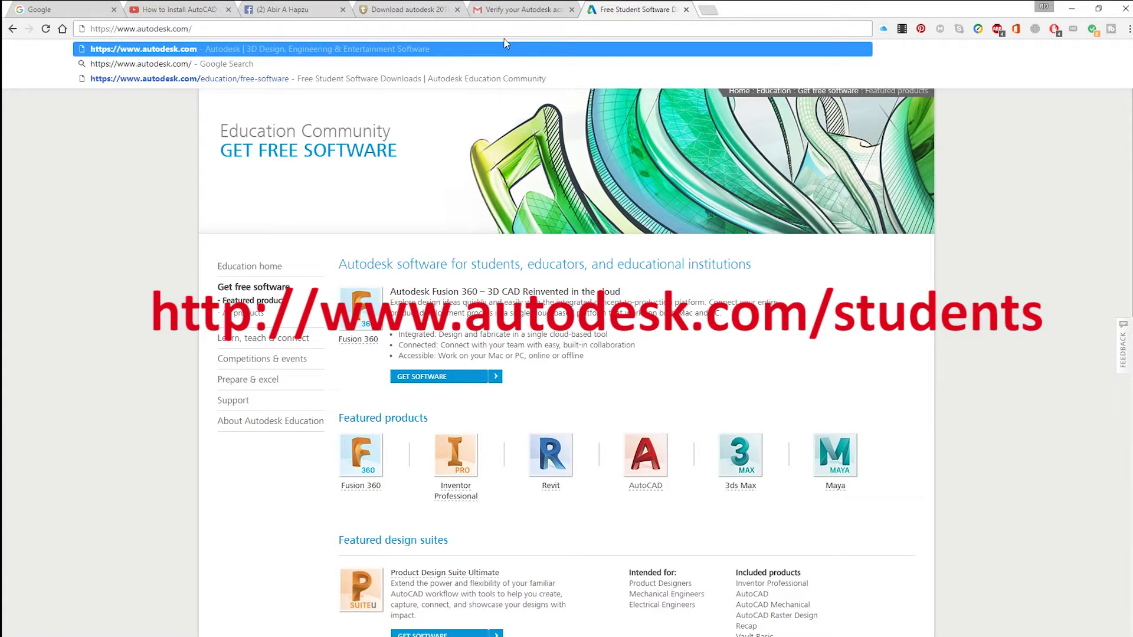
{"action": "type", "text": "st"}
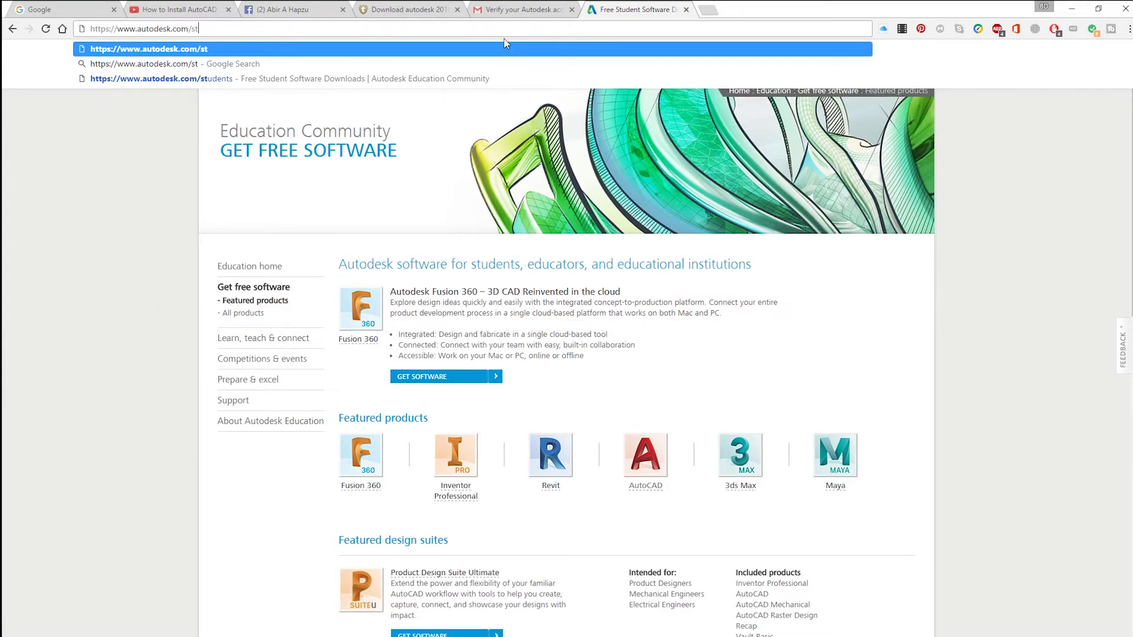
{"action": "left_click", "coordinate": [506, 79]}
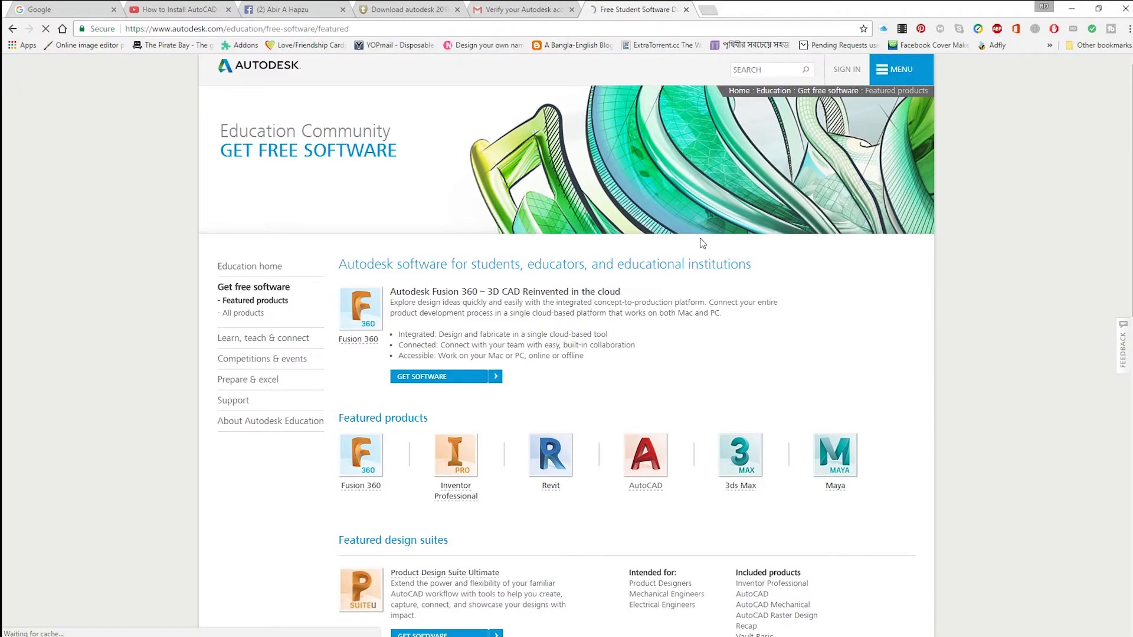
Choose Education Community from the header's SIGN IN dropdown.
{"action": "left_click", "coordinate": [847, 70]}
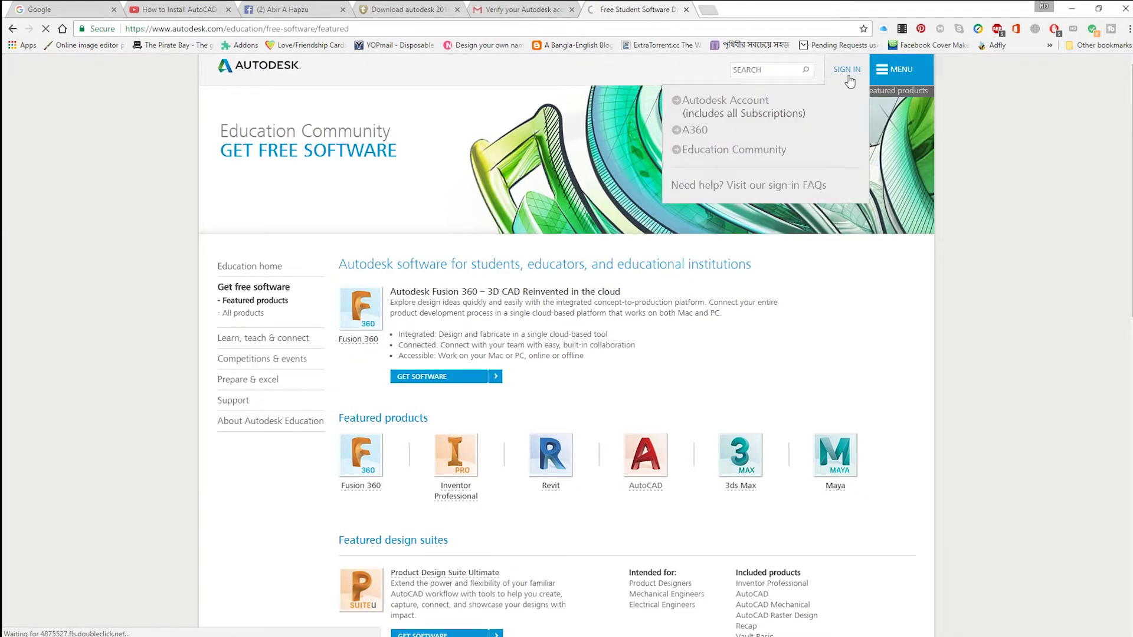
{"action": "left_click", "coordinate": [727, 152]}
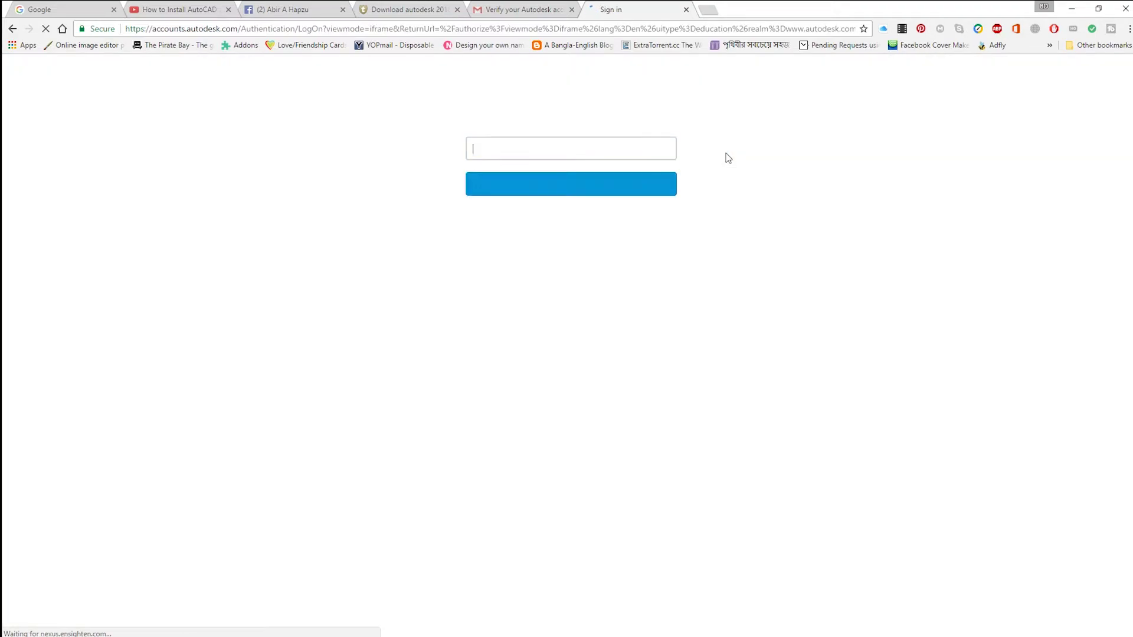